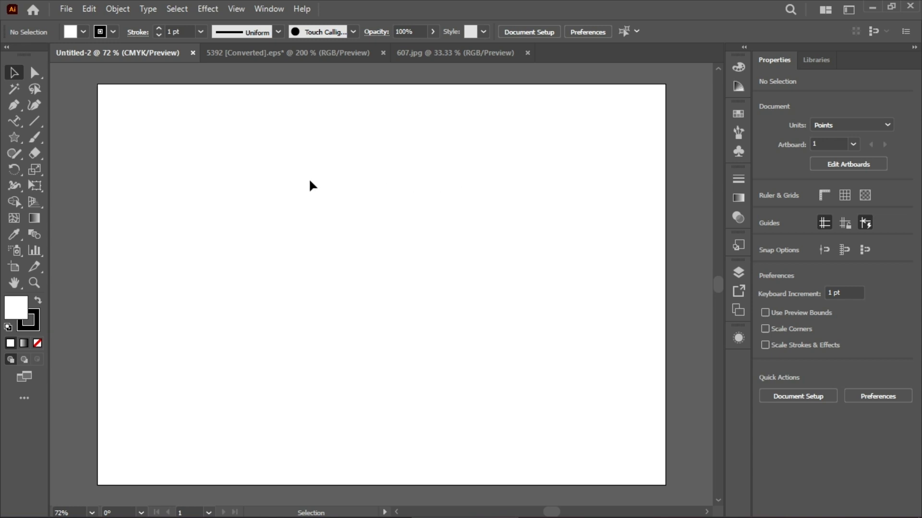
Switch to the 607.jpg health care flyer and show the rulers
left_click(462, 56)
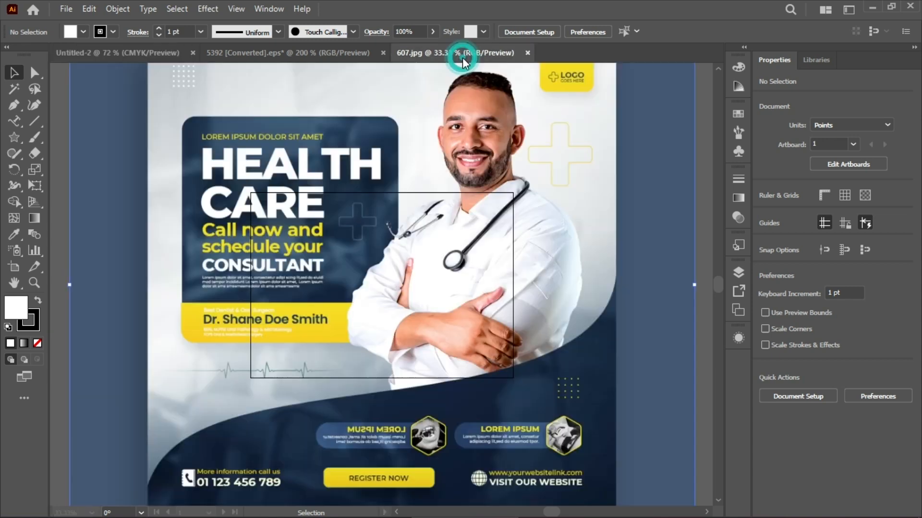
left_click(396, 214)
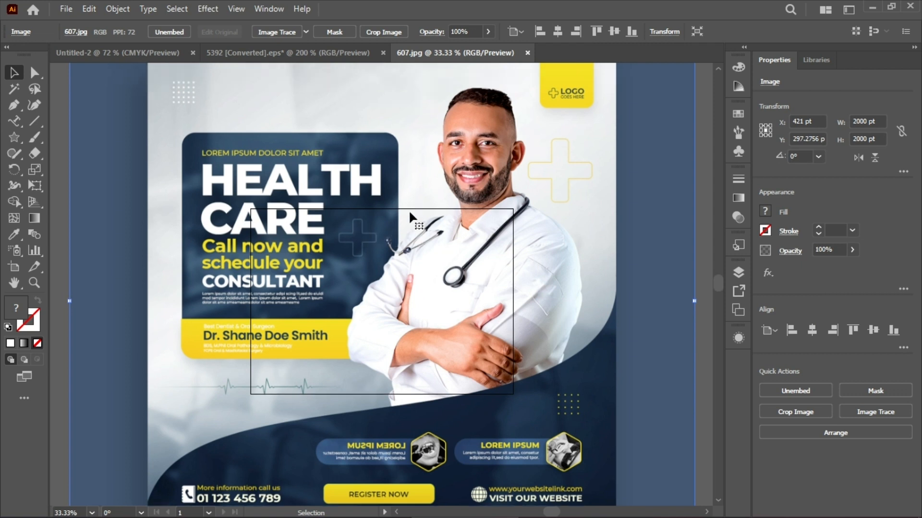
scroll(409, 216, "up", 1)
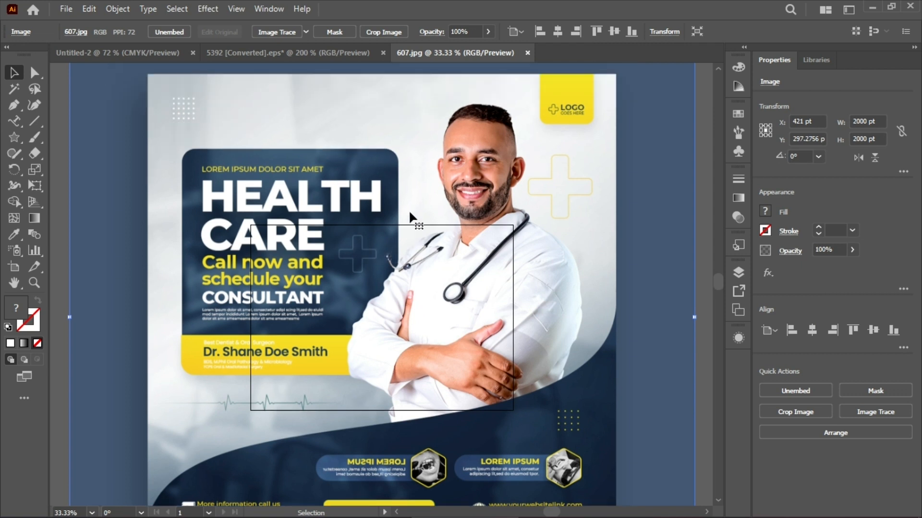
scroll(410, 214, "down", 1)
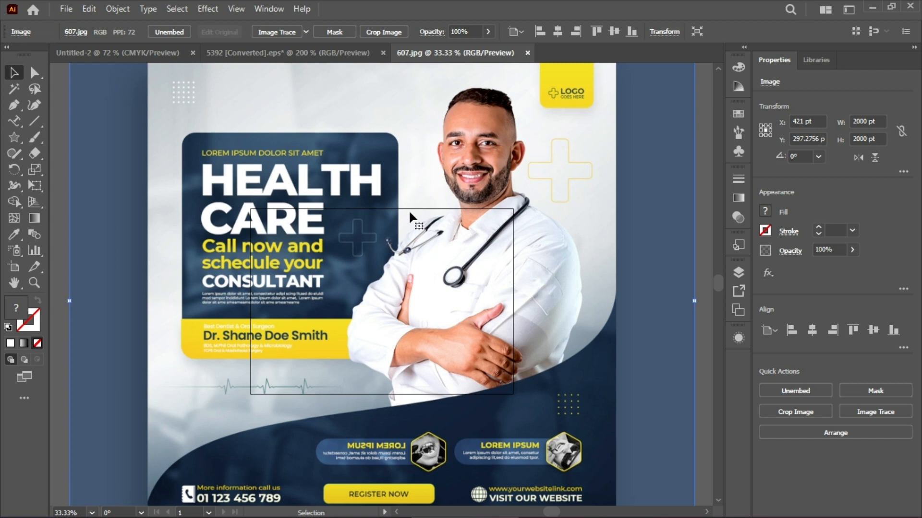
key("ctrl+r")
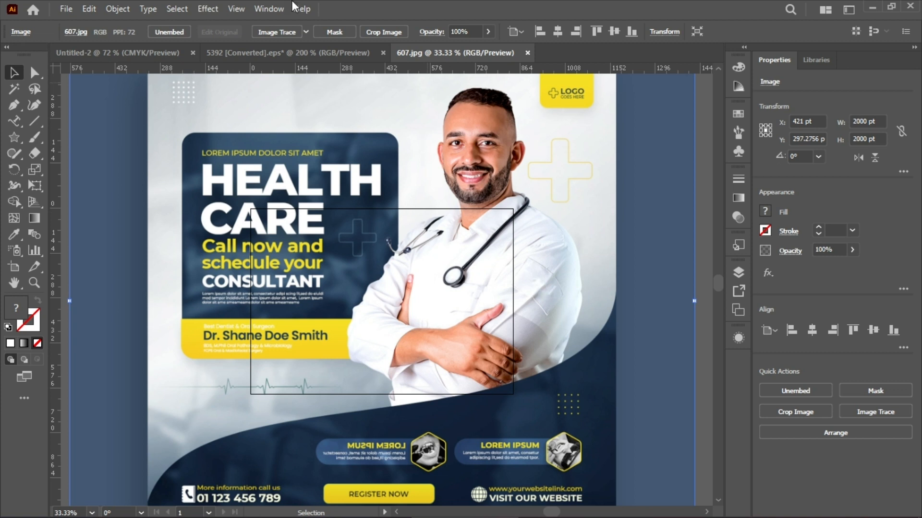
scroll(206, 152, "up", 3)
scroll(206, 152, "down", 2)
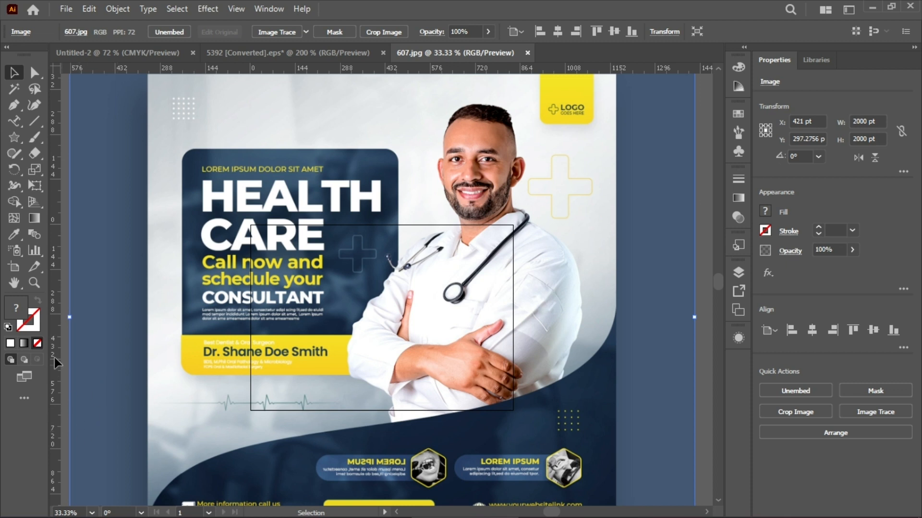
Add a vertical guide along the left edge of the HEALTH CARE text block, at about X -155 pt
left_click(52, 296)
left_click_drag(163, 313, 196, 321)
left_click_drag(205, 326, 202, 327)
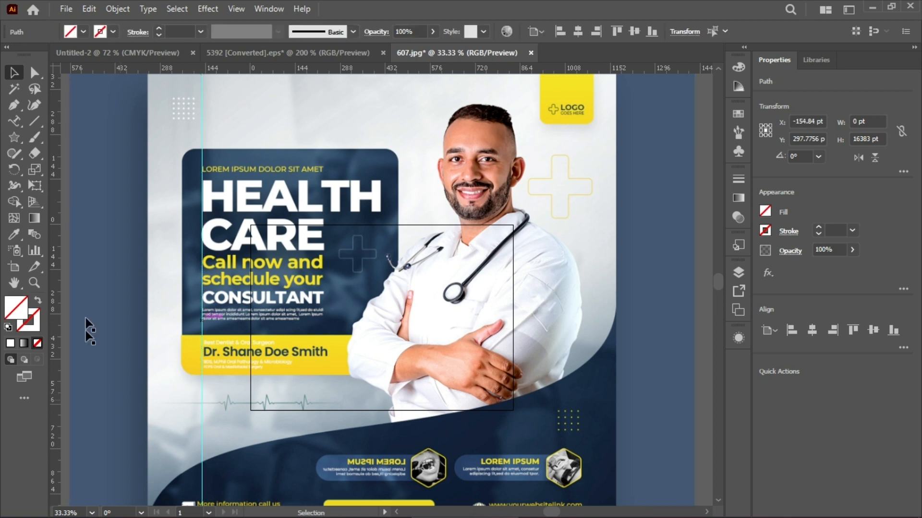
scroll(226, 209, "down", 1)
scroll(226, 207, "up", 2)
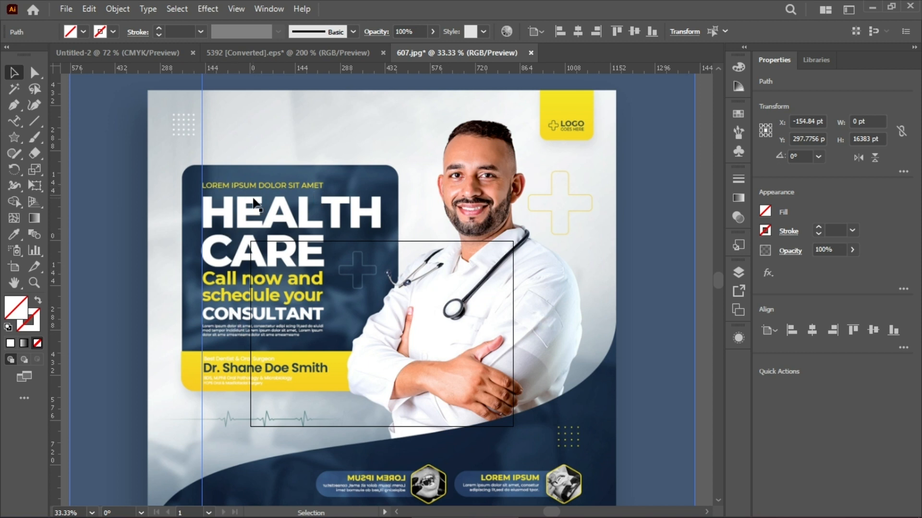
left_click_drag(202, 175, 205, 365)
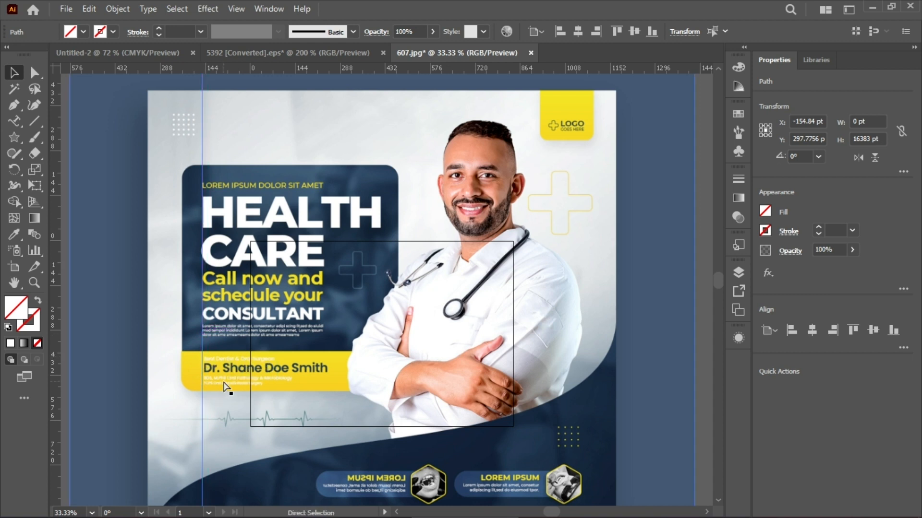
Move the vertical guide to the left edge of the doctor's name text in the yellow band, at about X -146 pt
key("ctrl+equal")
left_click_drag(111, 379, 116, 384)
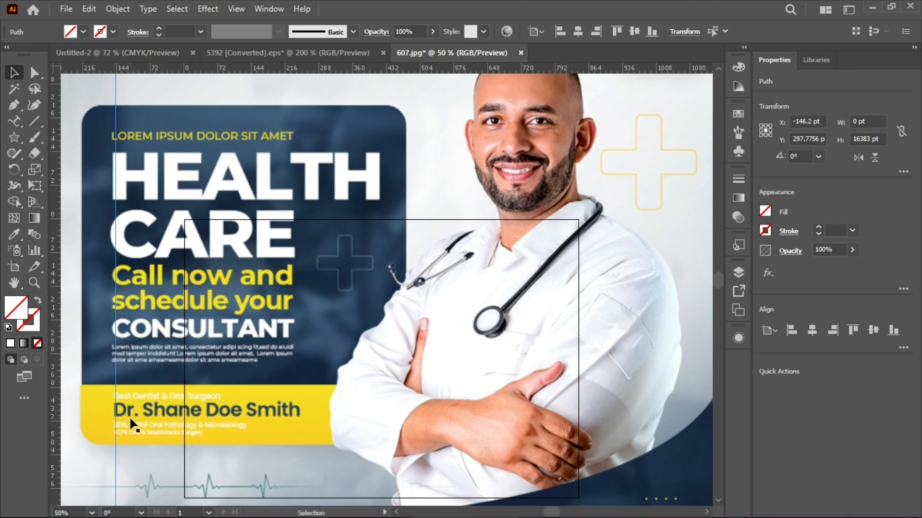
scroll(128, 416, "down", 3)
scroll(113, 374, "down", 1)
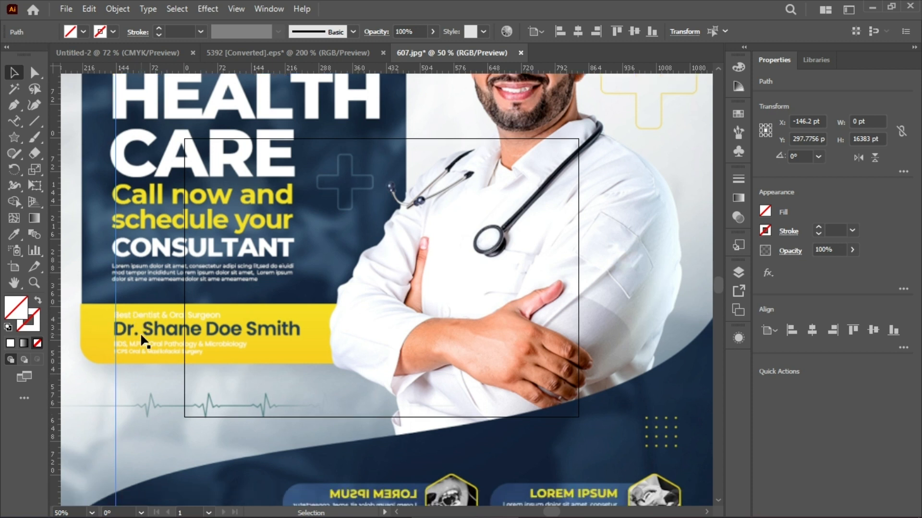
Align the guide with the right edge of the mirrored LOREM IPSUM text, and with the left edge of the website text
scroll(143, 340, "down", 7)
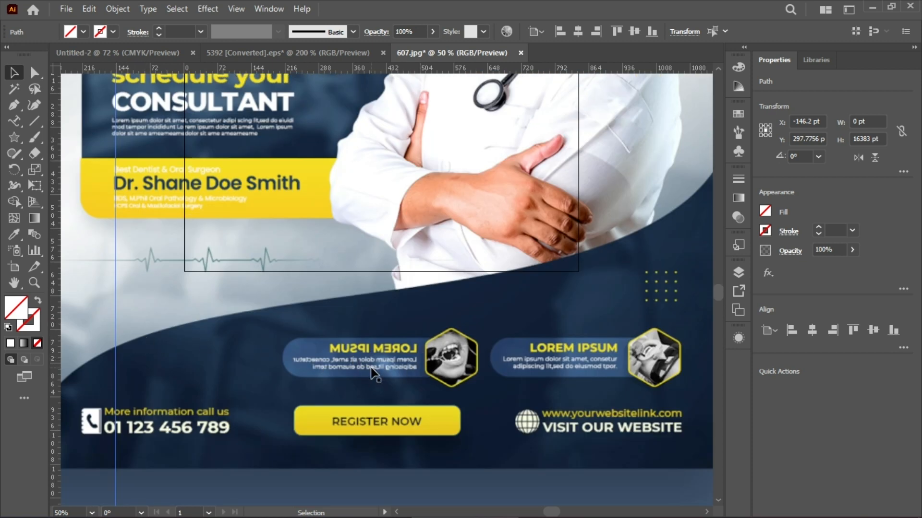
scroll(372, 373, "up", 2)
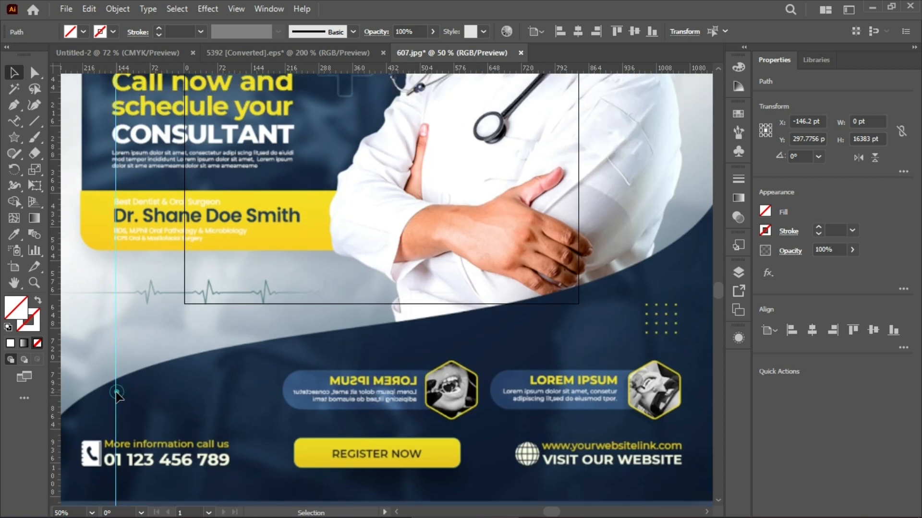
left_click_drag(117, 393, 415, 435)
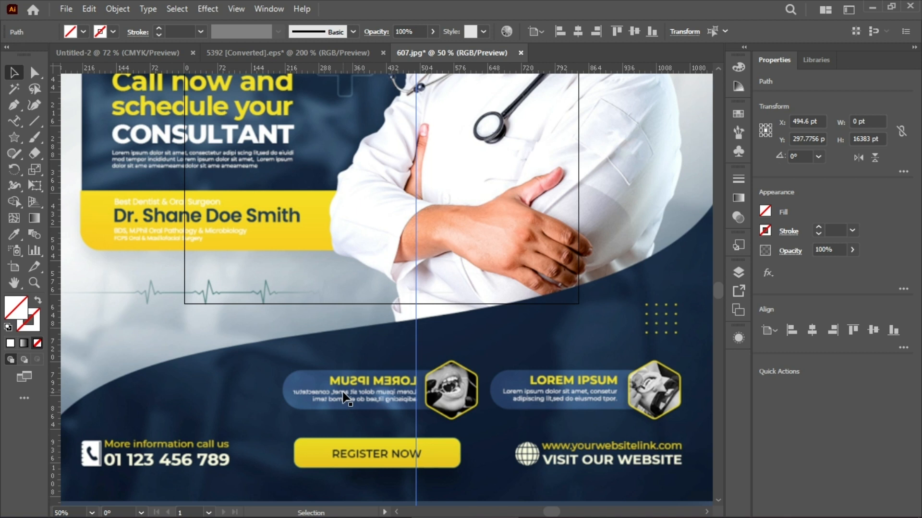
left_click_drag(416, 408, 543, 417)
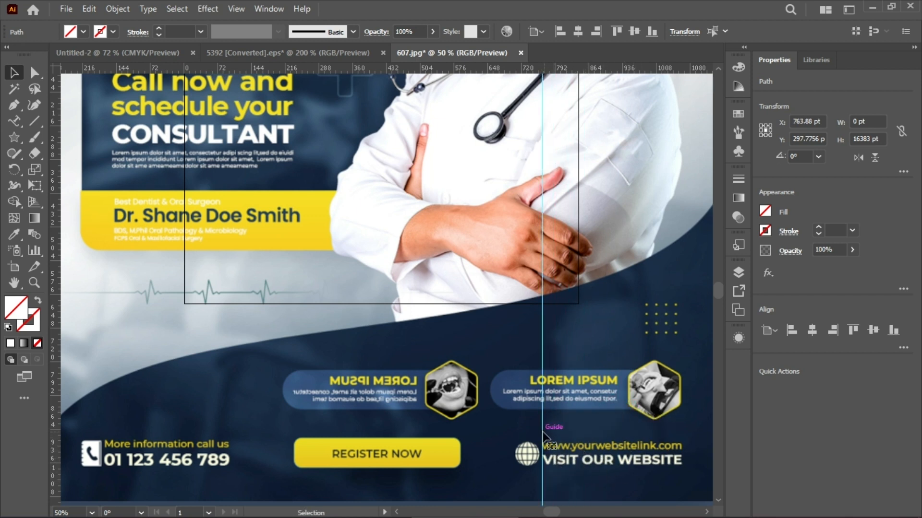
Move the vertical guide to the middle of the REGISTER NOW button, at about X 414 pt
left_click_drag(544, 433, 384, 460)
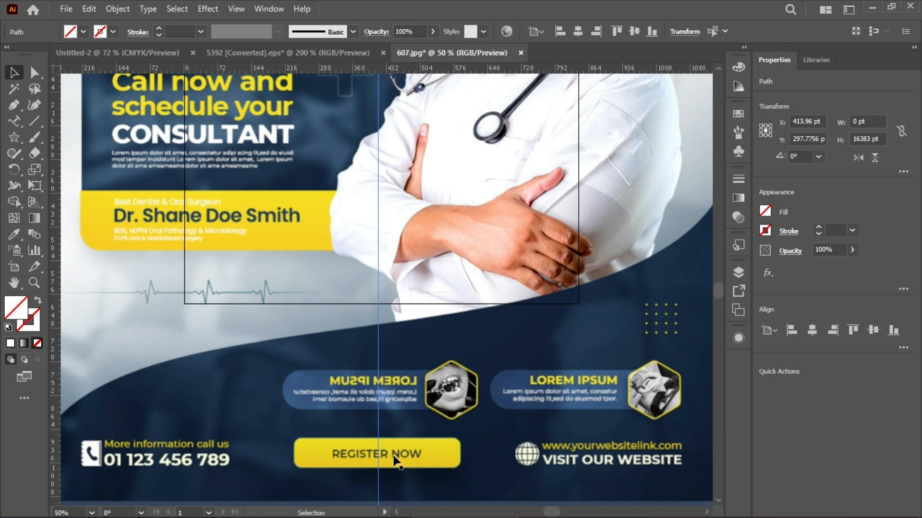
scroll(392, 425, "up", 1)
scroll(393, 424, "down", 1)
scroll(391, 428, "up", 1)
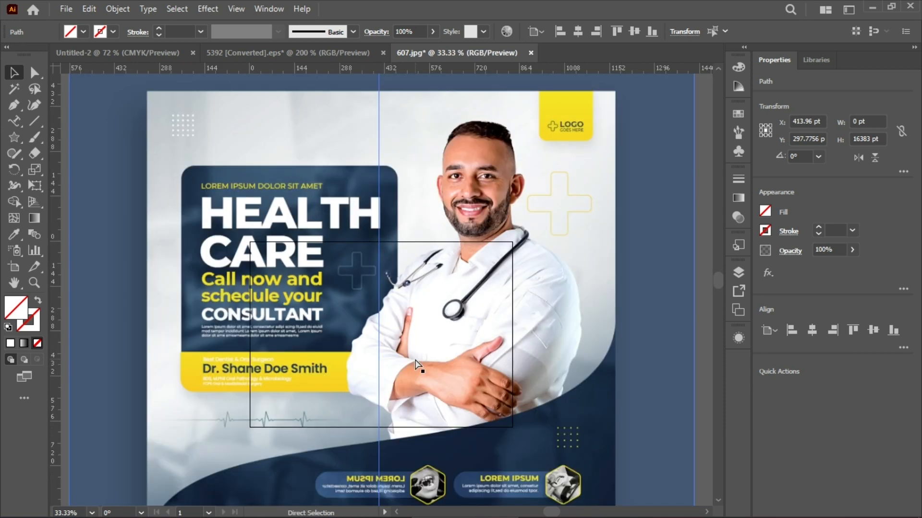
scroll(370, 123, "down", 2)
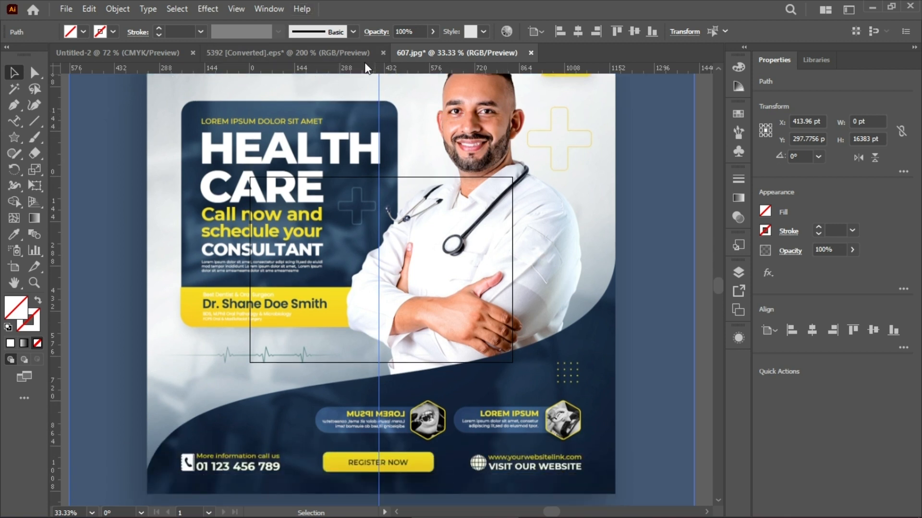
Switch to the 5392 [Converted].eps roll-up banner and show its rulers
left_click(348, 57)
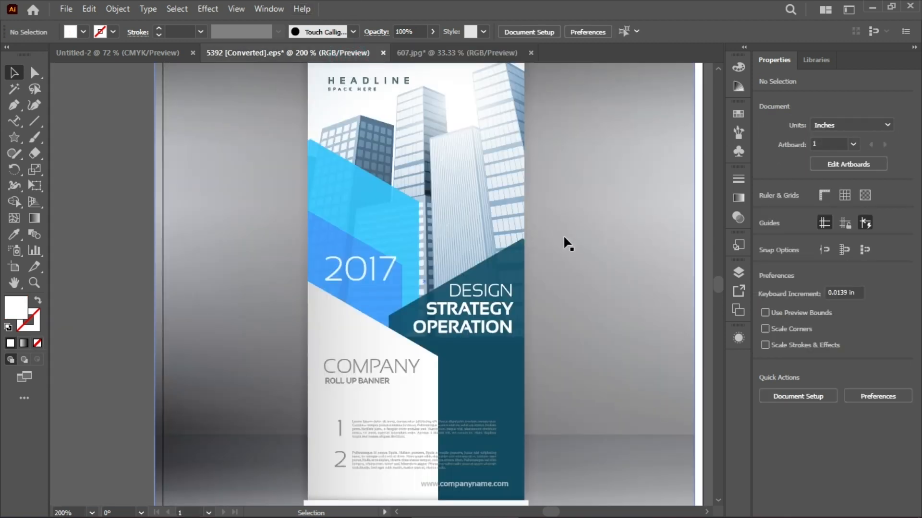
scroll(669, 226, "up", 1)
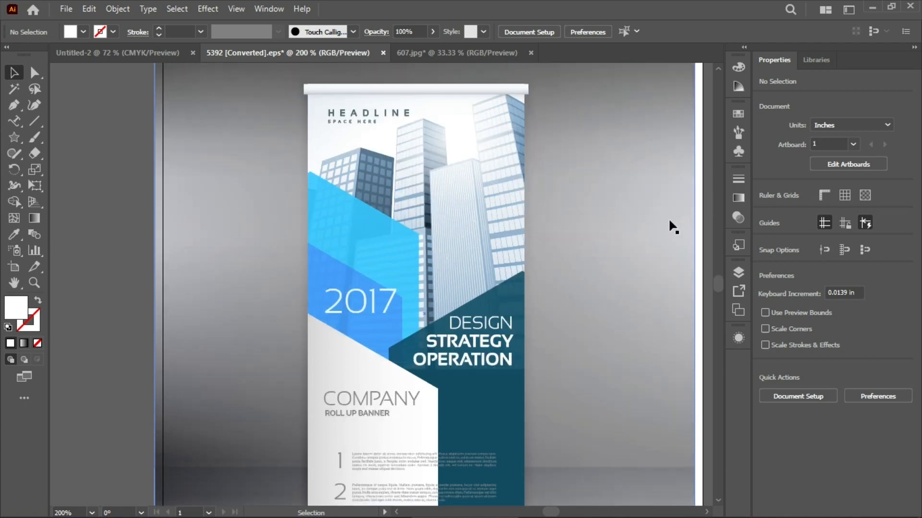
scroll(657, 227, "down", 1)
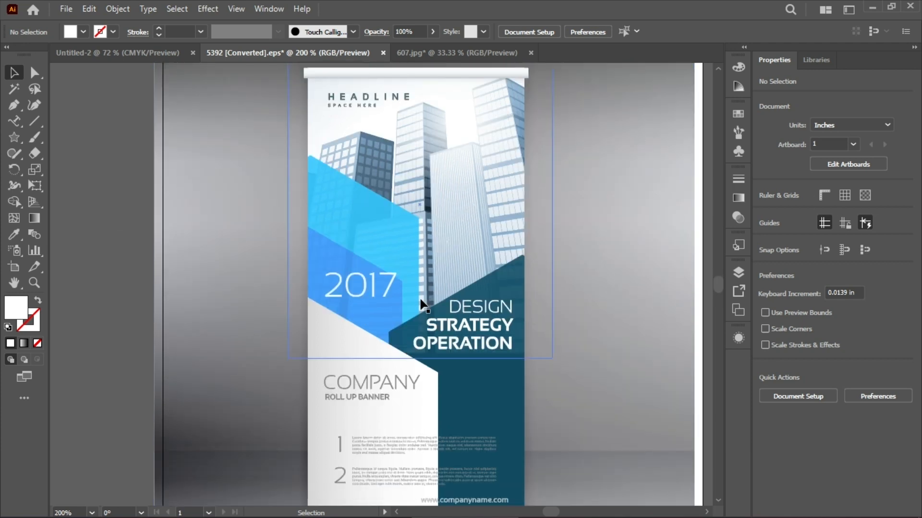
scroll(398, 332, "down", 1)
scroll(446, 443, "down", 1)
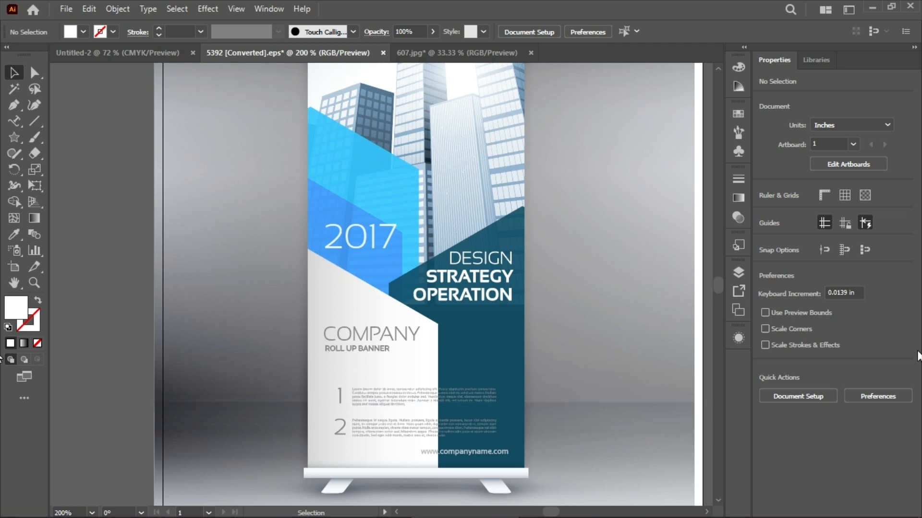
key("ctrl+r")
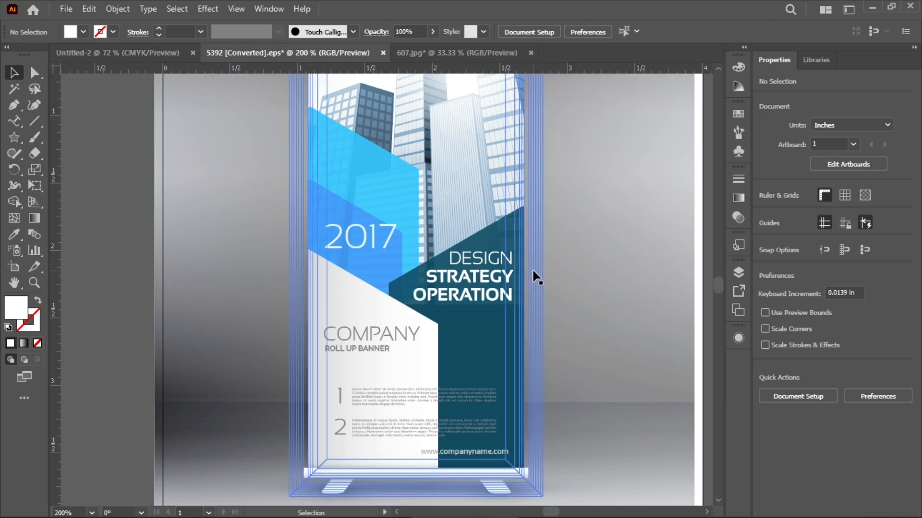
scroll(621, 255, "up", 1)
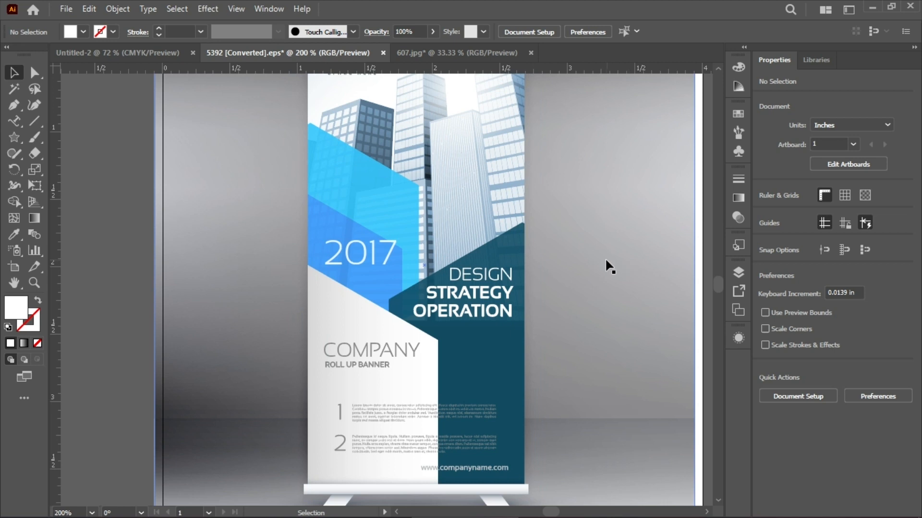
scroll(605, 267, "up", 1)
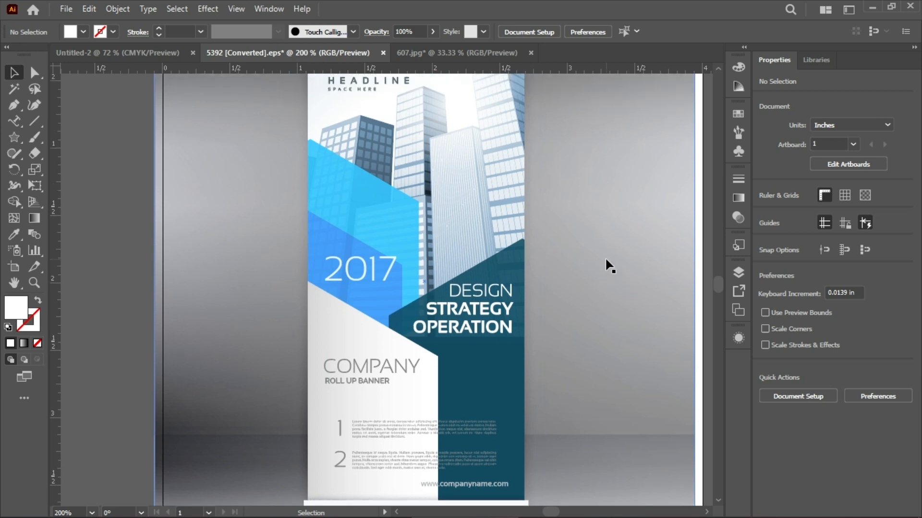
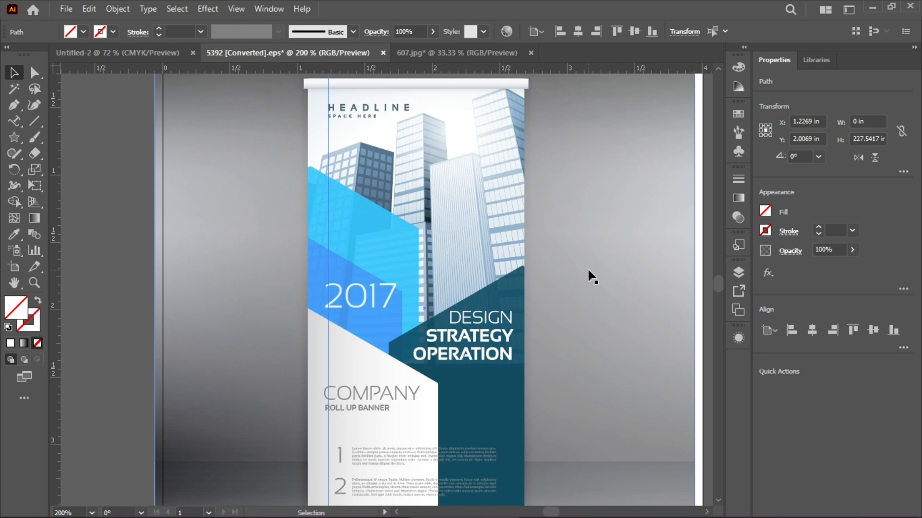
Close the 5392 [Converted].eps and 607.jpg documents without saving, keeping the blank Untitled-2 document open
left_click(162, 47)
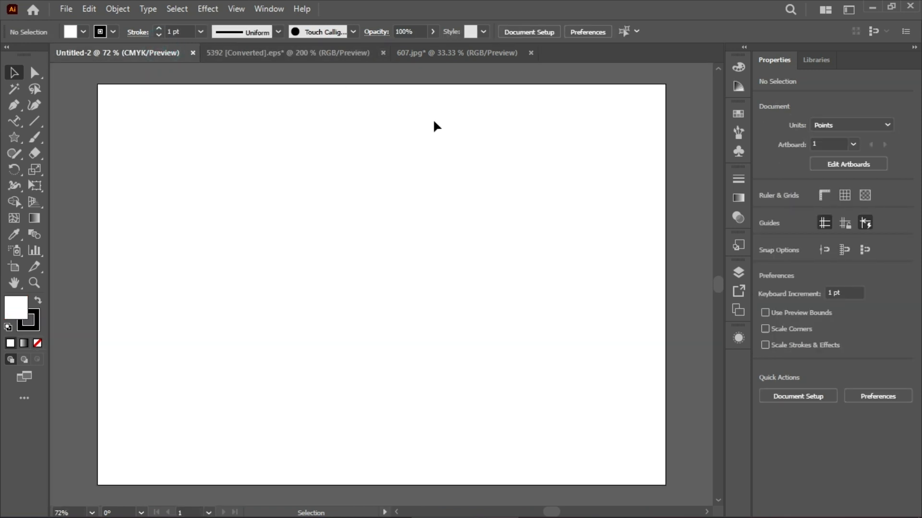
left_click(383, 53)
left_click(523, 284)
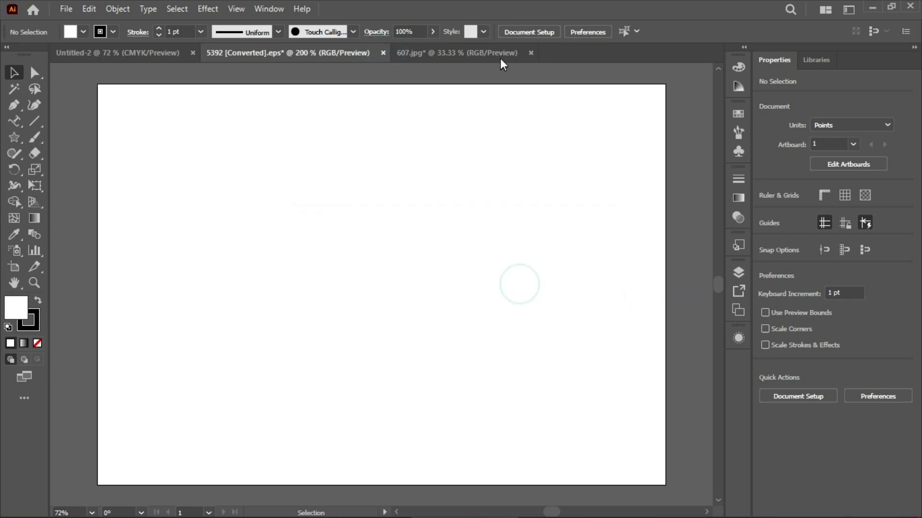
left_click(340, 53)
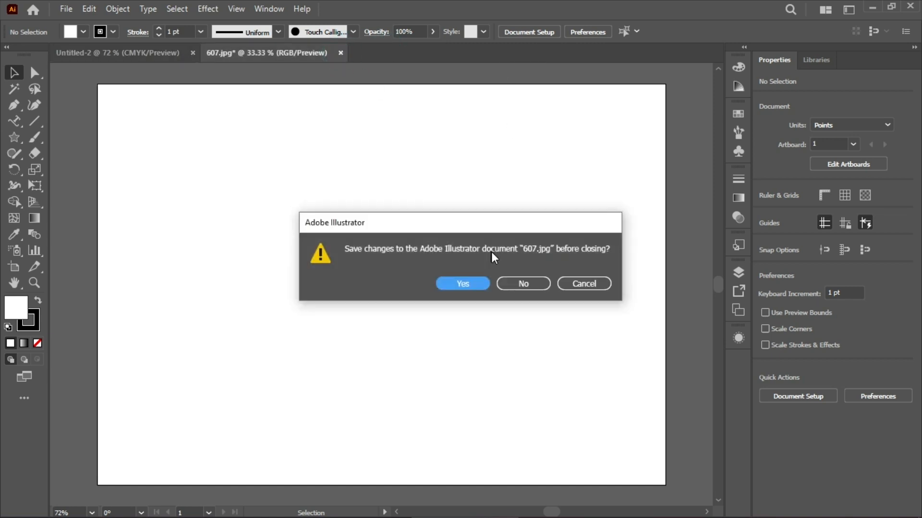
left_click(515, 286)
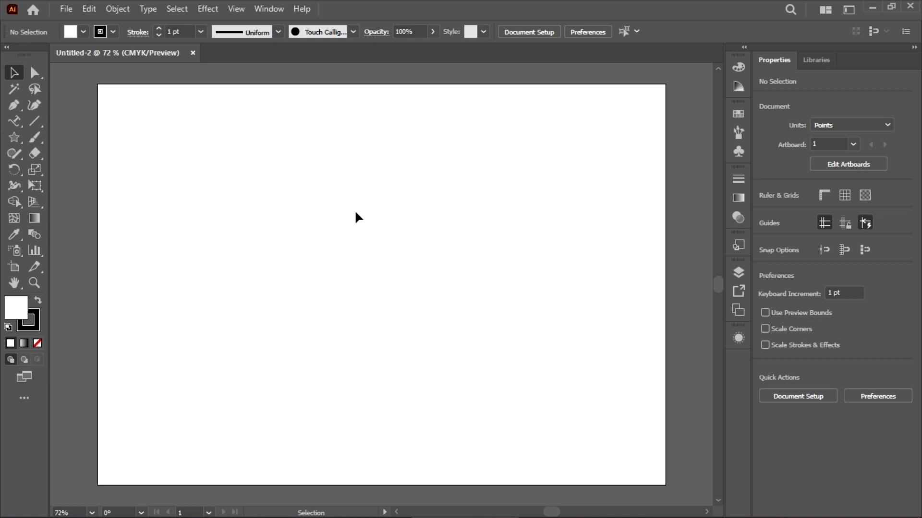
Create point text reading "hello world" in the upper-left part of the blank artboard
left_click_drag(14, 121, 53, 122)
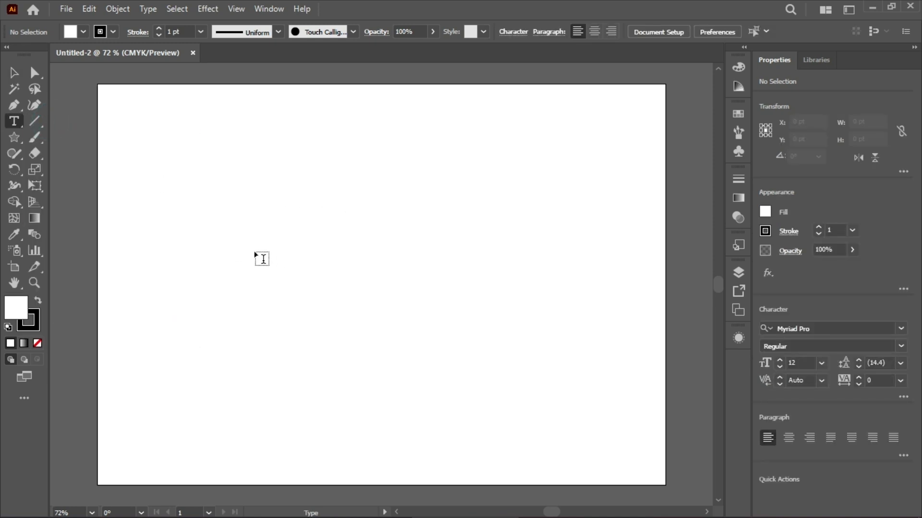
left_click(232, 242)
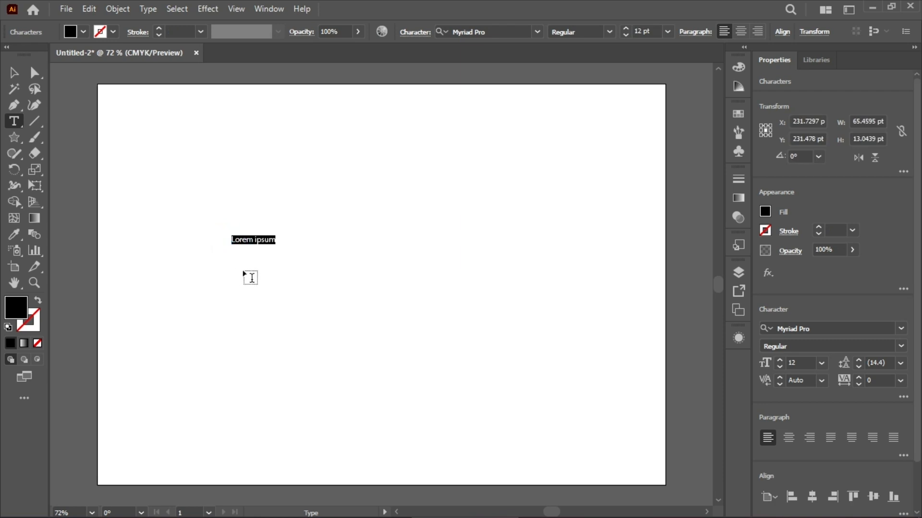
type("hell")
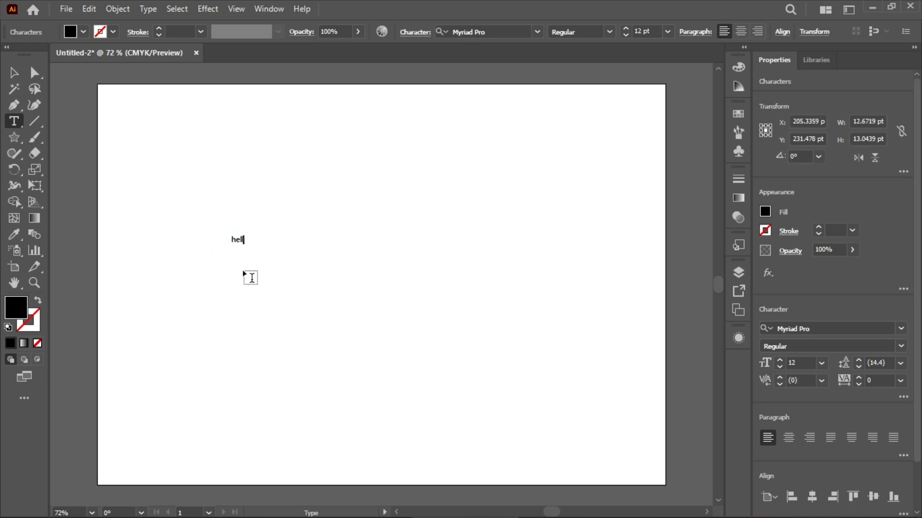
type("o world")
Try a font size of 31 pt for the hello world text, and delete all its characters
scroll(651, 32, "up", 8)
scroll(651, 31, "up", 11)
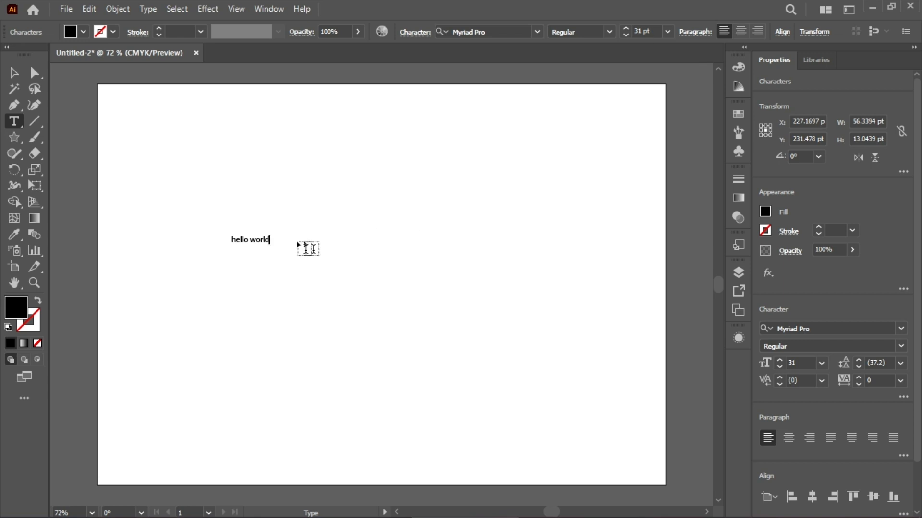
key("BackSpace")
key("BackSpace")
key("BackSpace")
key("BackSpace")
key("BackSpace")
key("BackSpace")
key("BackSpace")
key("BackSpace")
key("BackSpace")
key("BackSpace")
key("BackSpace")
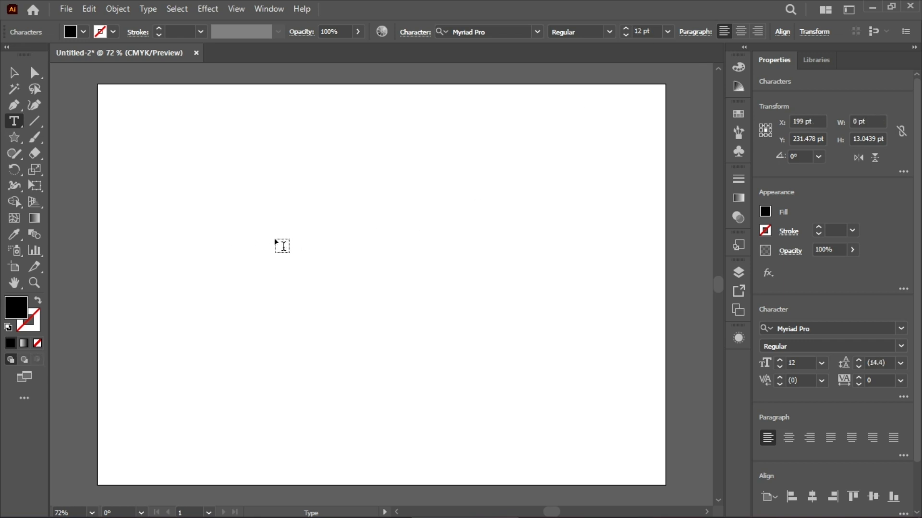
Set the font size to 29 pt and enter "hello world" again at the same insertion point
scroll(645, 32, "up", 17)
type("hello wor")
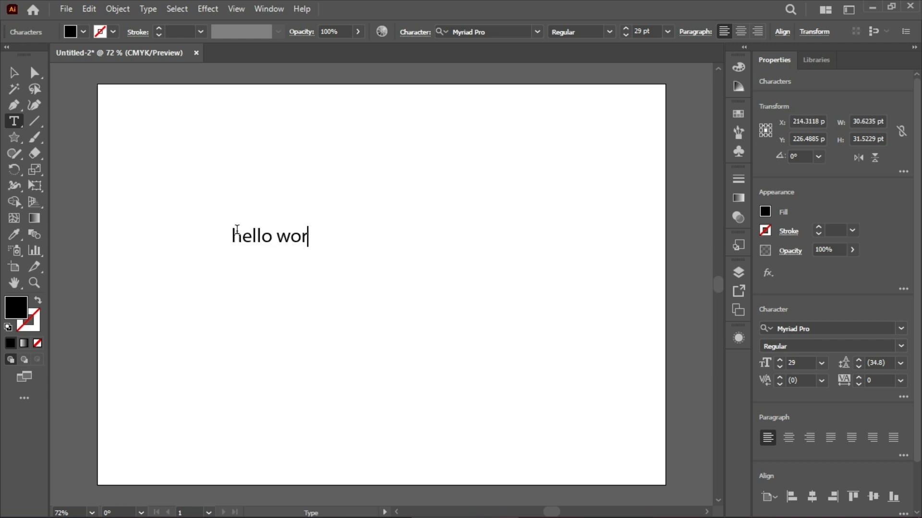
type("ld")
key("Return")
key("BackSpace")
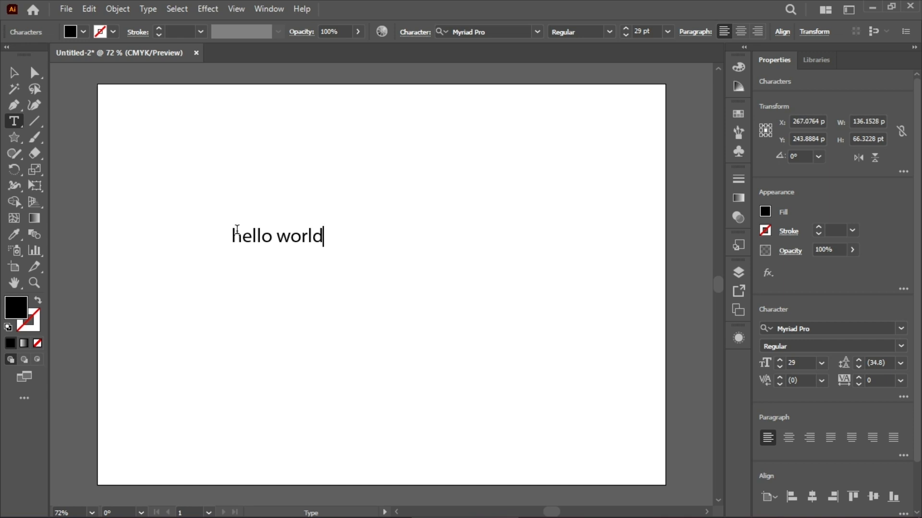
Duplicate the hello world text four times in a column directly below the original
left_click(492, 255)
left_click(284, 235)
left_click(333, 242)
left_click(14, 72)
left_click(268, 237)
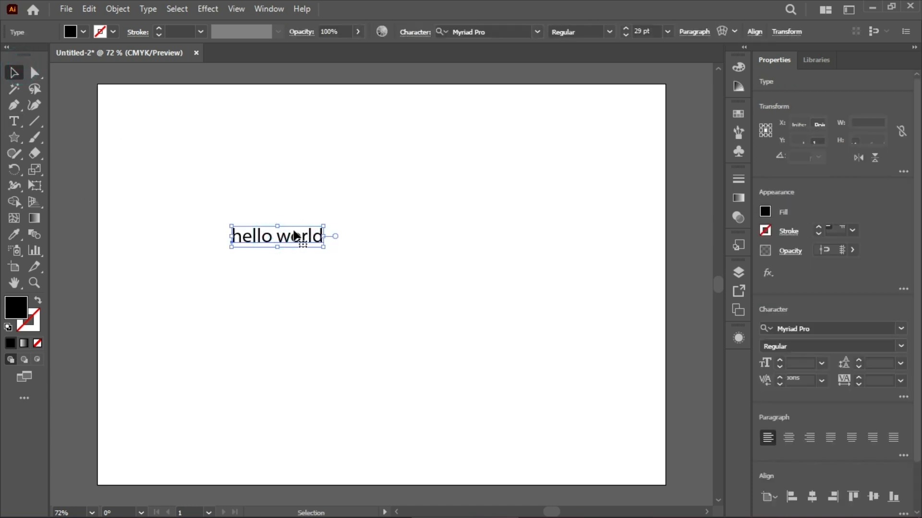
key("a")
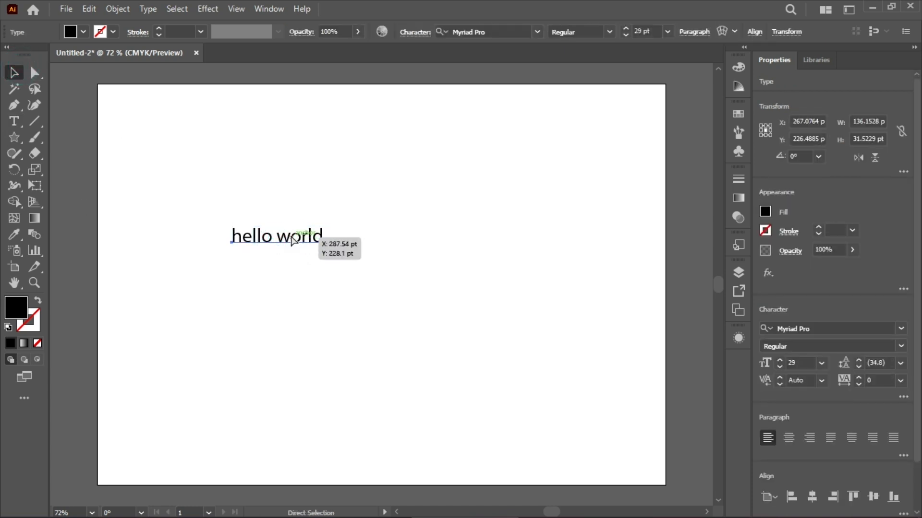
left_click(291, 239)
key("v")
left_click_drag(289, 243, 282, 331)
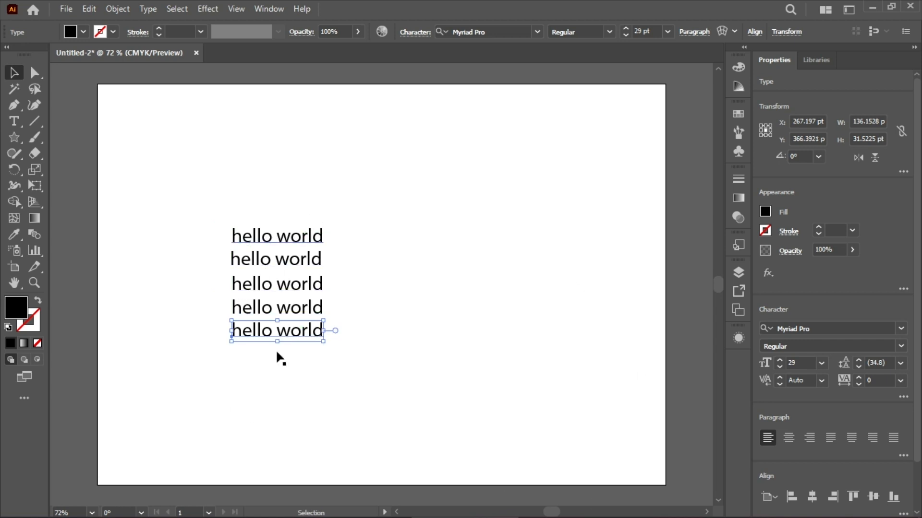
Scatter the five hello world texts irregularly across the artboard, with one near the upper middle and one in the lower-left corner
left_click_drag(298, 240, 210, 150)
left_click_drag(300, 266, 283, 230)
left_click_drag(307, 318, 571, 355)
left_click_drag(277, 336, 190, 453)
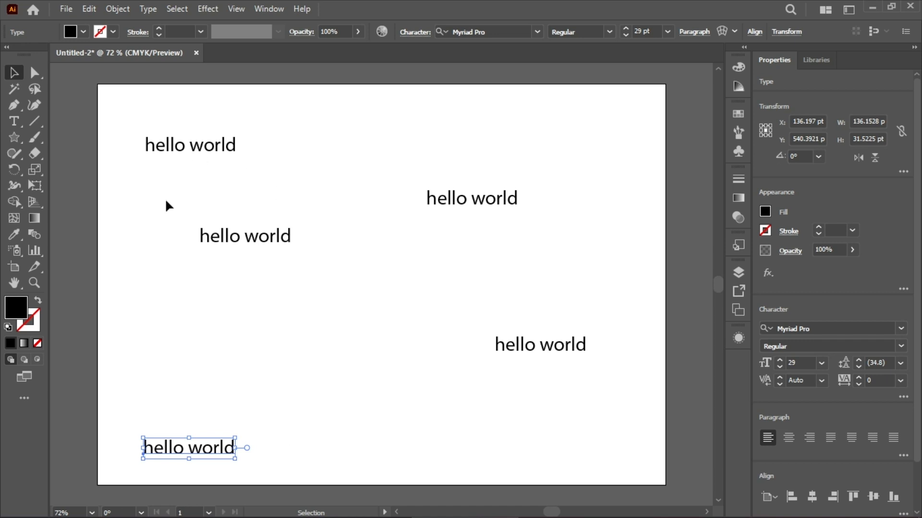
left_click_drag(217, 147, 398, 151)
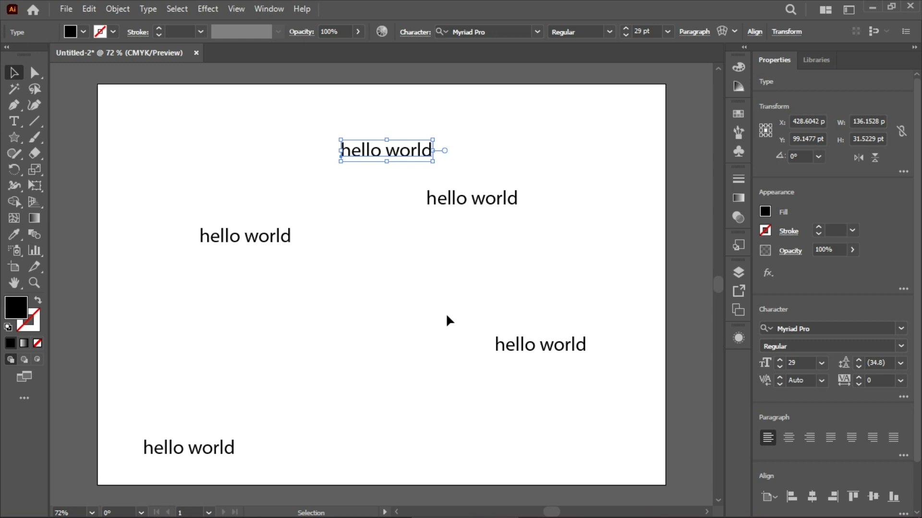
Select all five hello world texts and look through the available object alignment options
left_click_drag(138, 106, 648, 467)
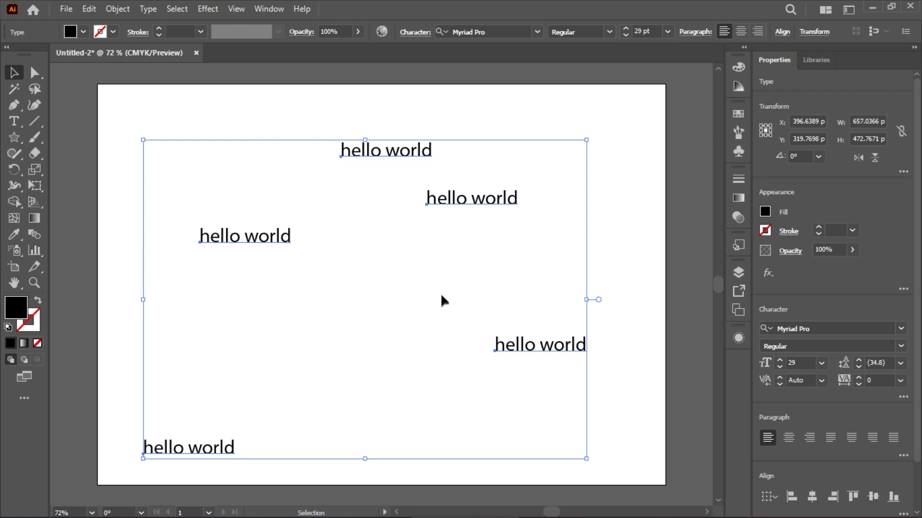
right_click(437, 258)
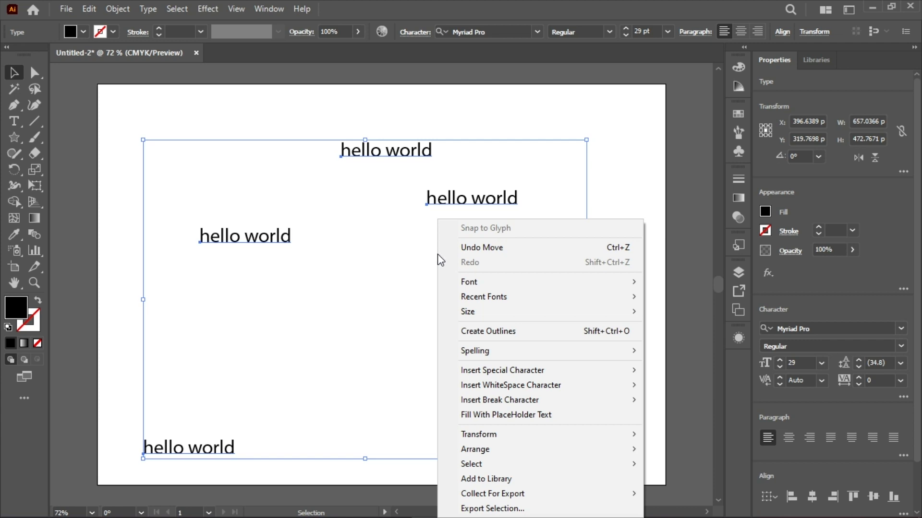
left_click(777, 37)
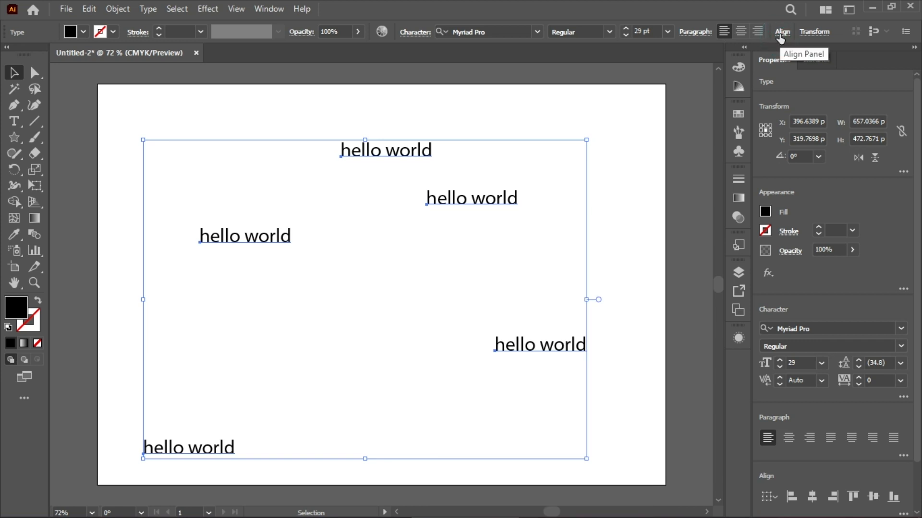
left_click(65, 9)
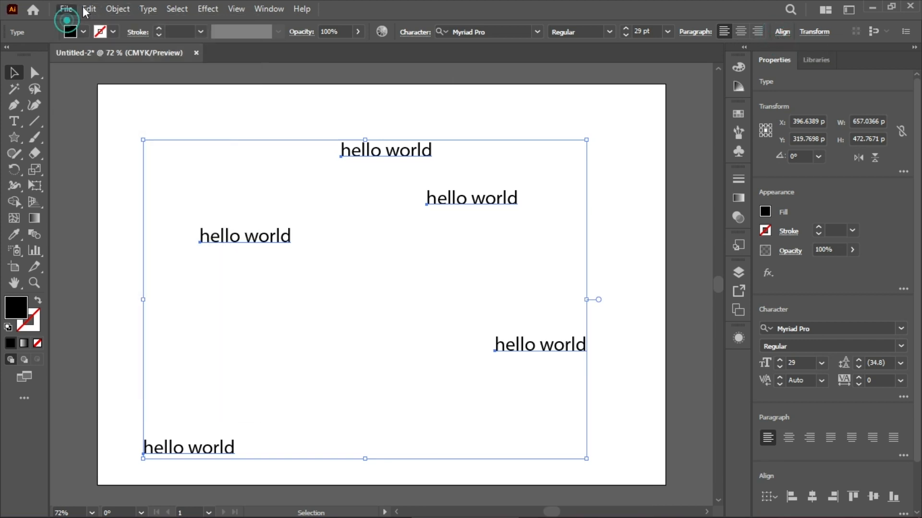
mouse_move(117, 8)
mouse_move(186, 57)
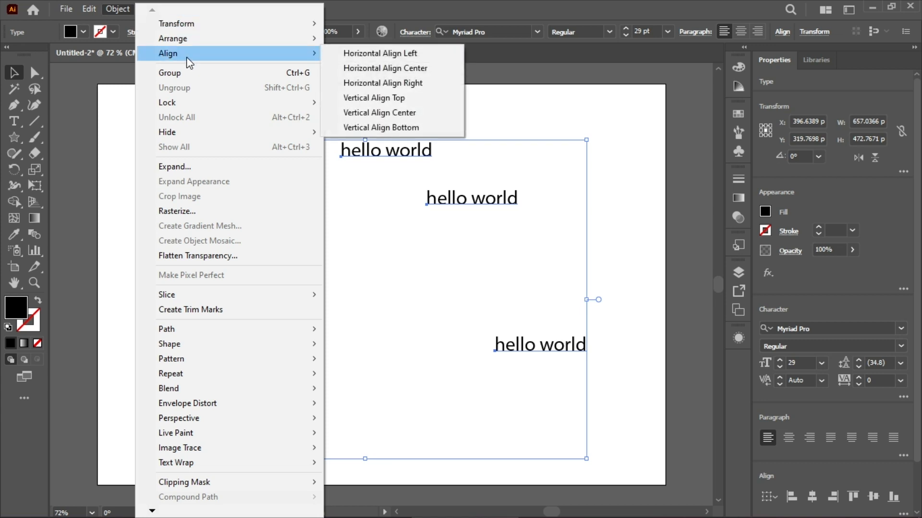
left_click(782, 15)
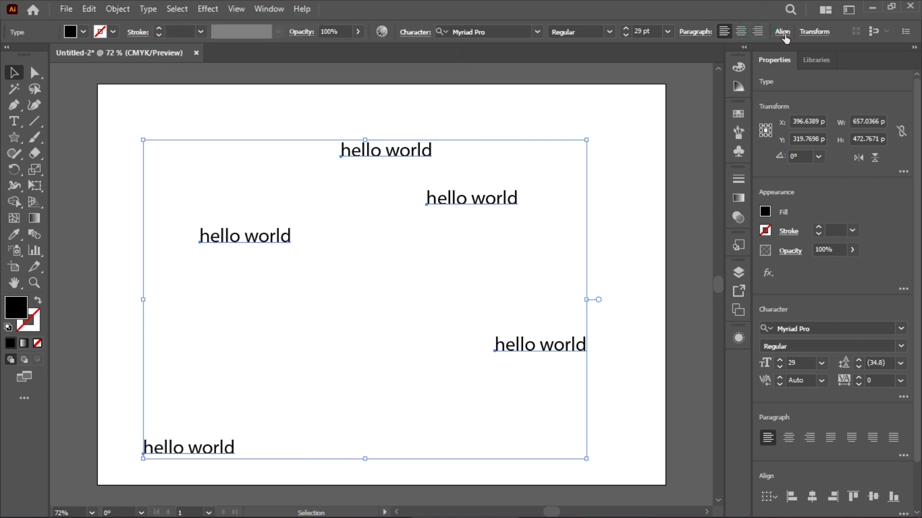
left_click(783, 32)
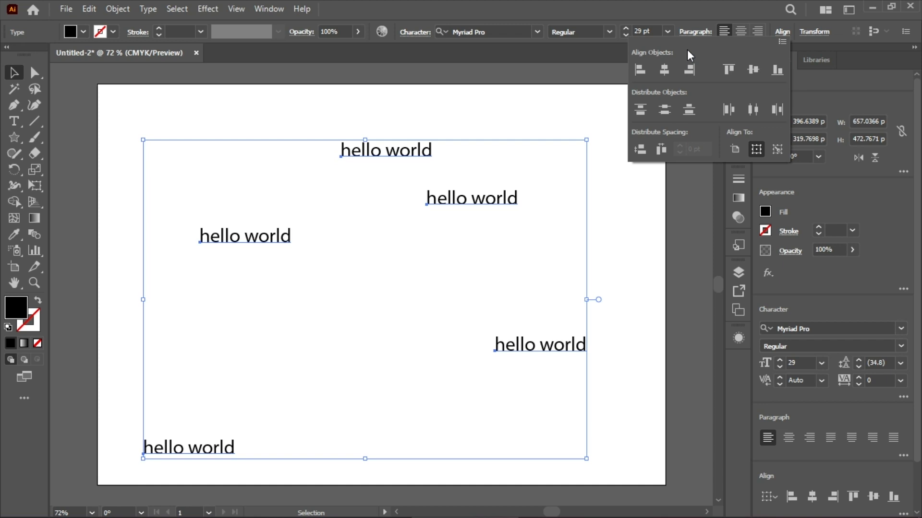
key("Escape")
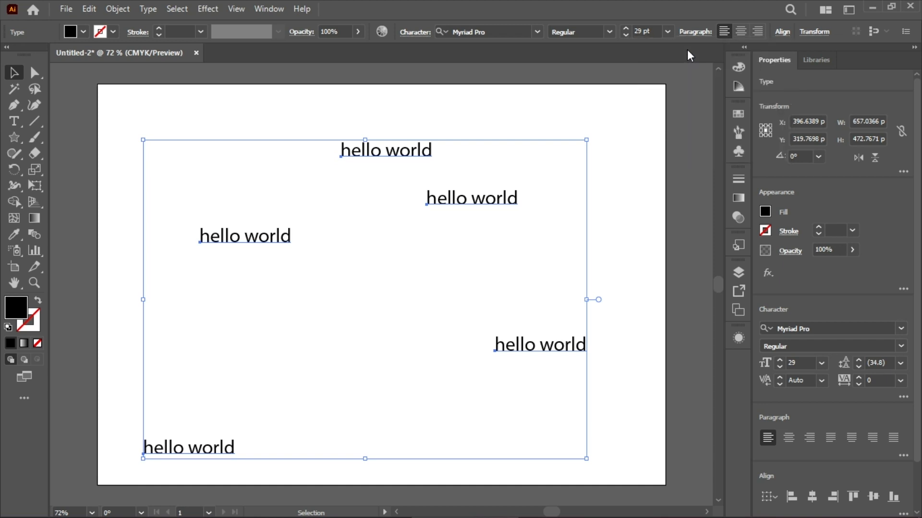
Try Horizontal Align Left on the five selected texts, and undo the alignment
left_click(785, 32)
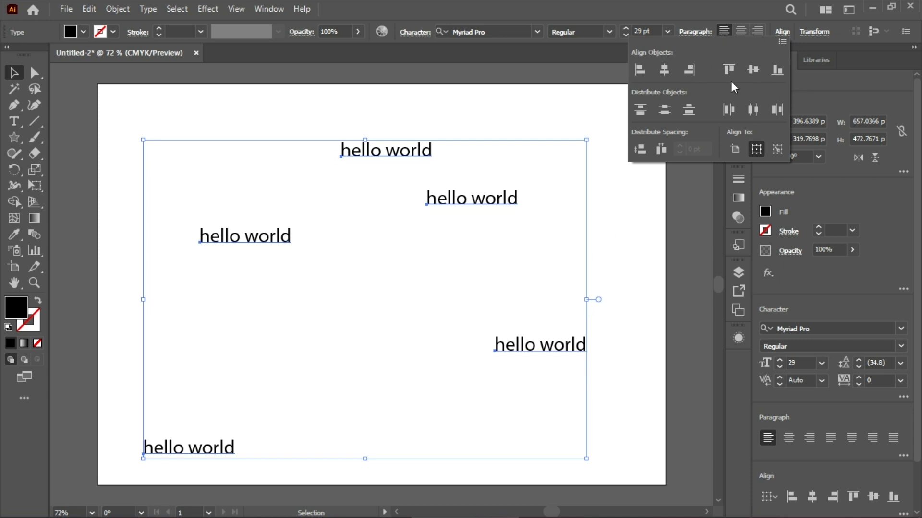
left_click(640, 70)
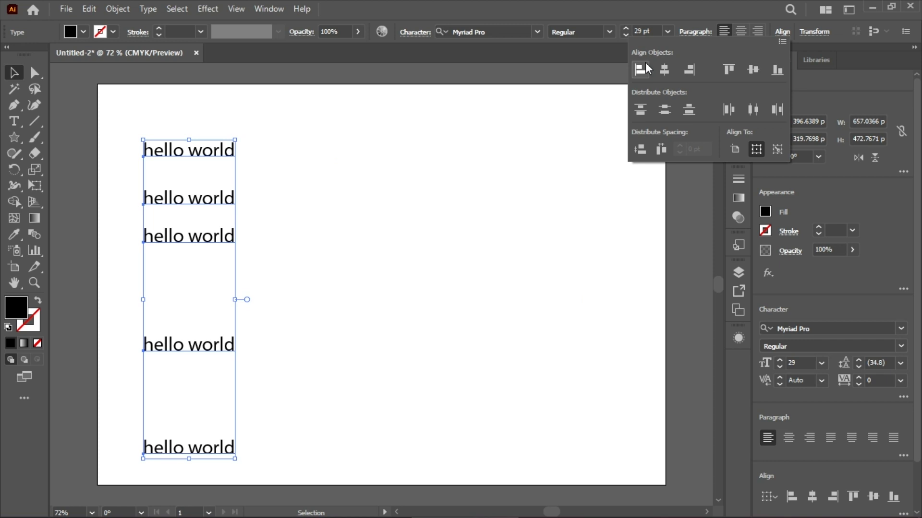
key("Escape")
key("ctrl+z")
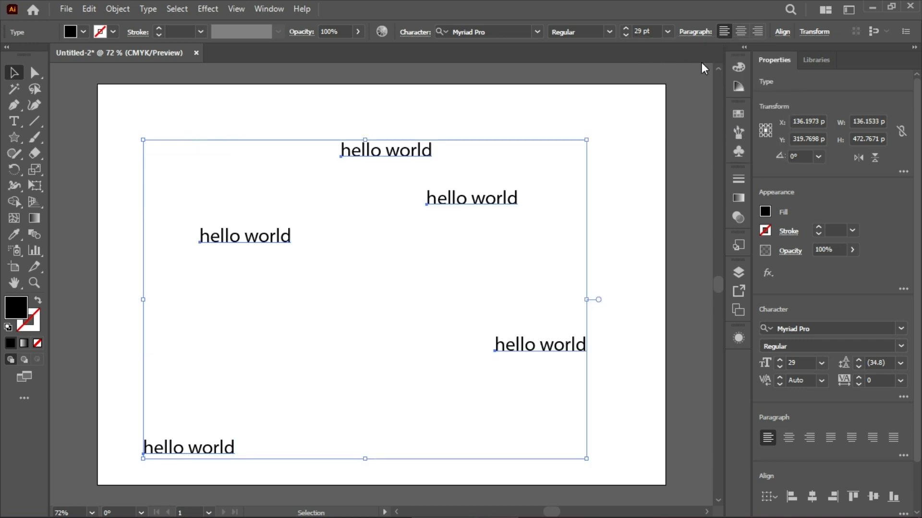
Try Horizontal Align Center on the five selected texts, and undo the alignment
left_click(781, 32)
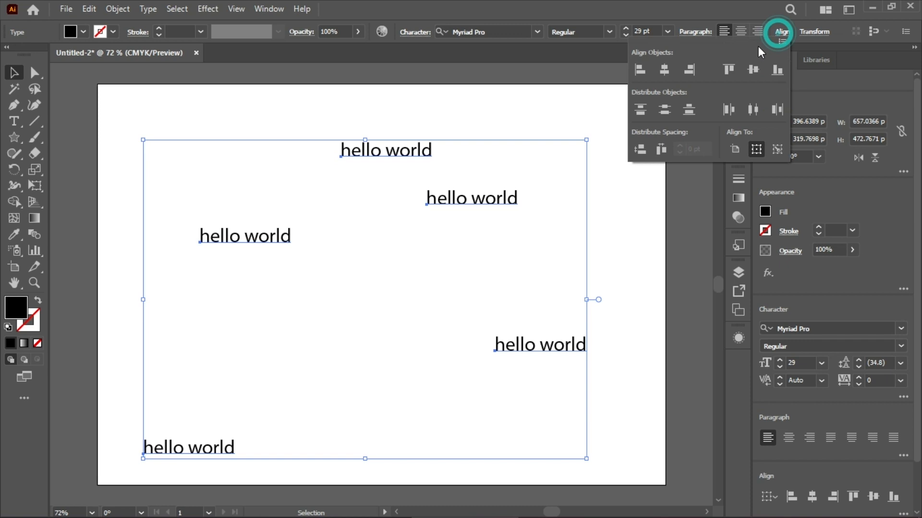
left_click(667, 67)
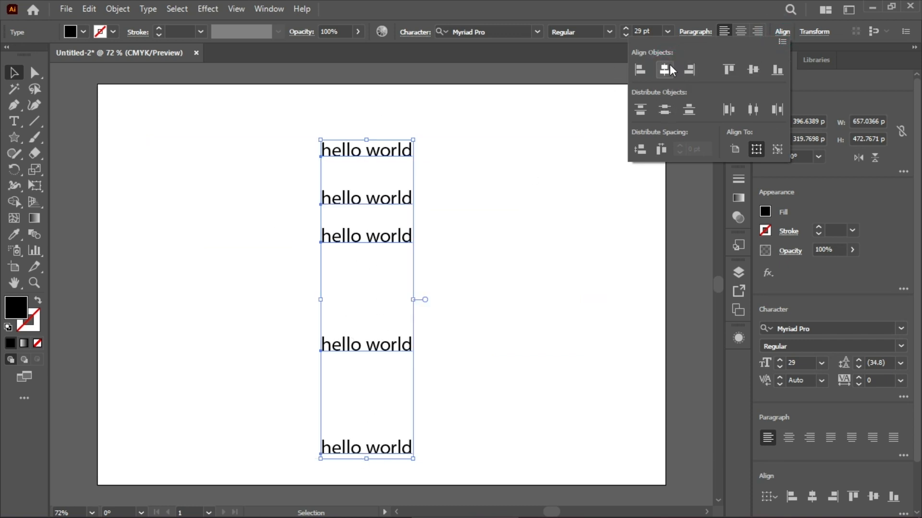
key("ctrl+z")
Try Horizontal Align Right on the five selected texts, and undo the alignment
left_click(781, 30)
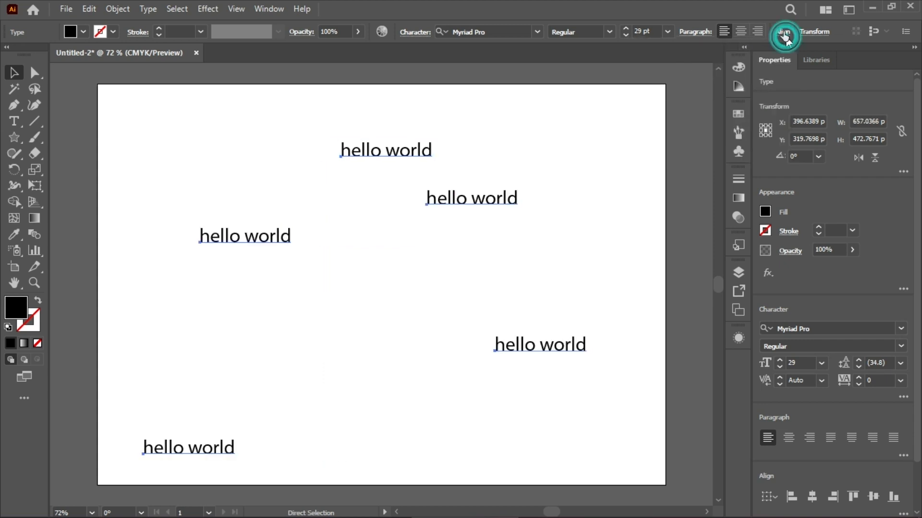
left_click(691, 76)
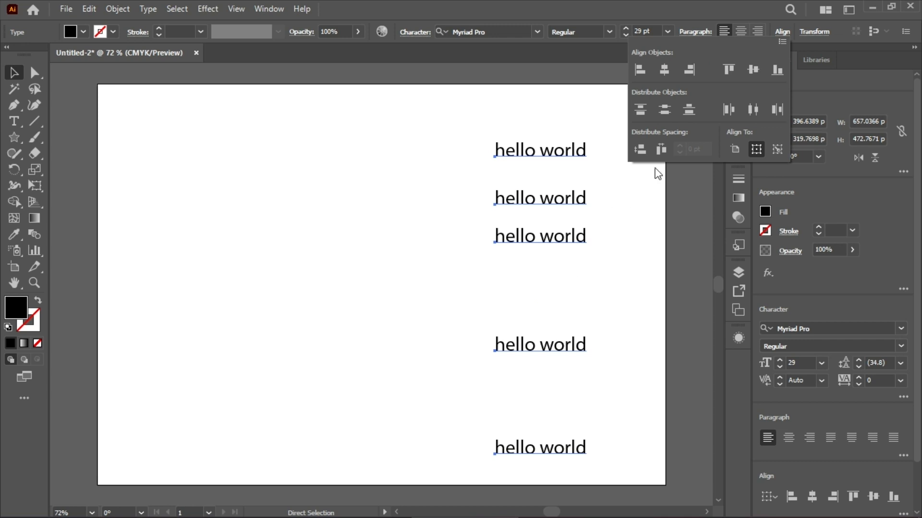
key("ctrl+z")
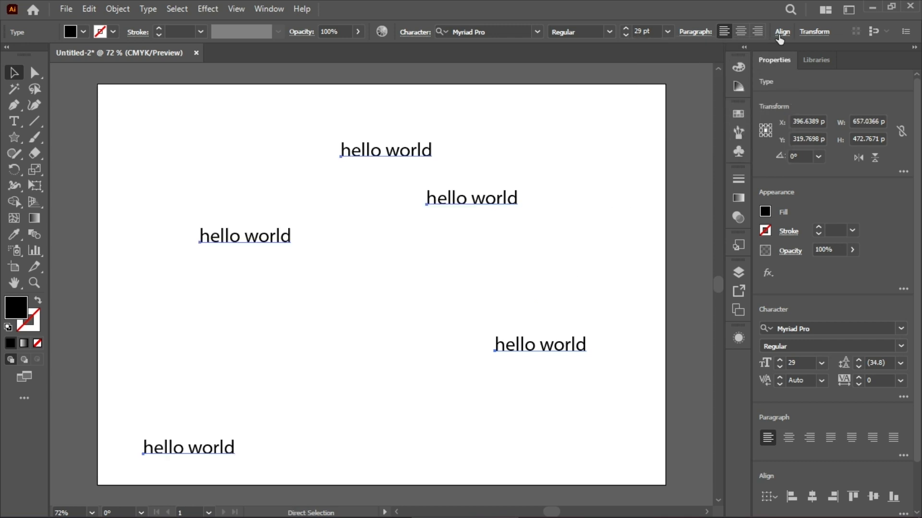
Try Vertical Align Top on the five selected texts, and undo the alignment
left_click(782, 32)
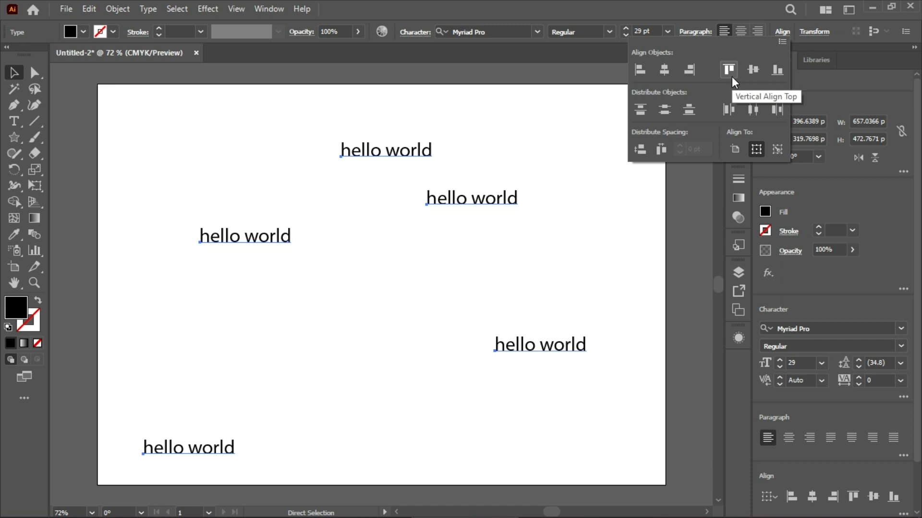
left_click(730, 73)
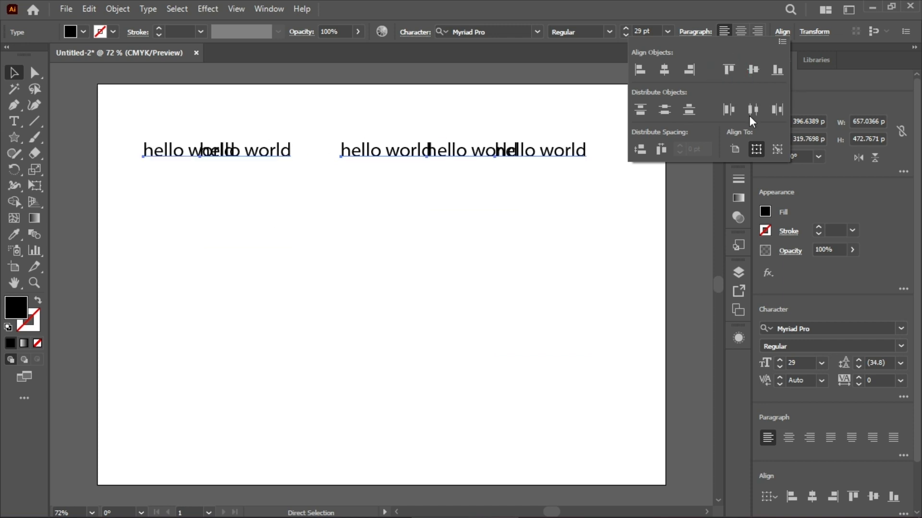
key("Escape")
key("ctrl+z")
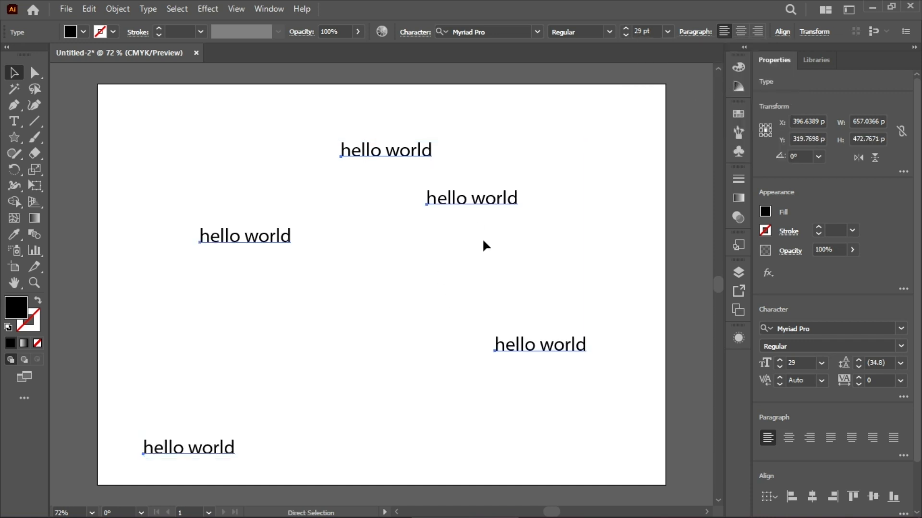
Arrange the five hello world texts in a descending staircase across the upper half of the artboard
left_click_drag(395, 152, 187, 144)
left_click(368, 116)
left_click_drag(268, 228, 273, 181)
left_click_drag(257, 428, 409, 210)
left_click_drag(490, 185, 483, 233)
left_click_drag(573, 323, 598, 259)
left_click_drag(523, 224, 519, 214)
left_click_drag(578, 252, 580, 248)
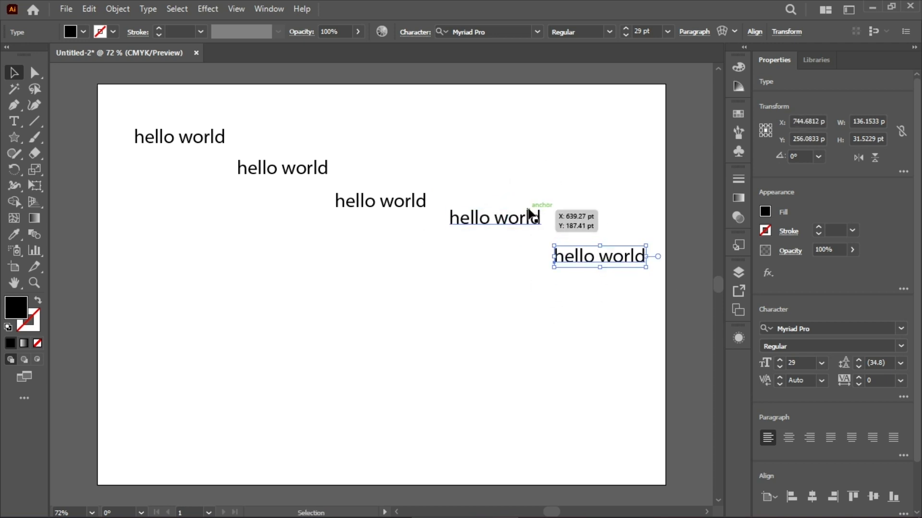
Select all five staircase texts, try Vertical Align Top on them, and undo the alignment
left_click_drag(155, 85, 458, 325)
scroll(471, 319, "left", 4)
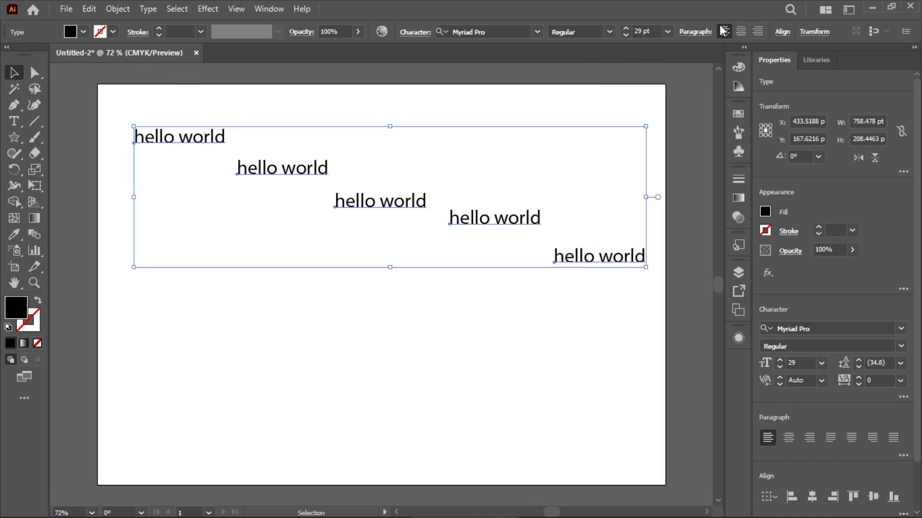
left_click(782, 32)
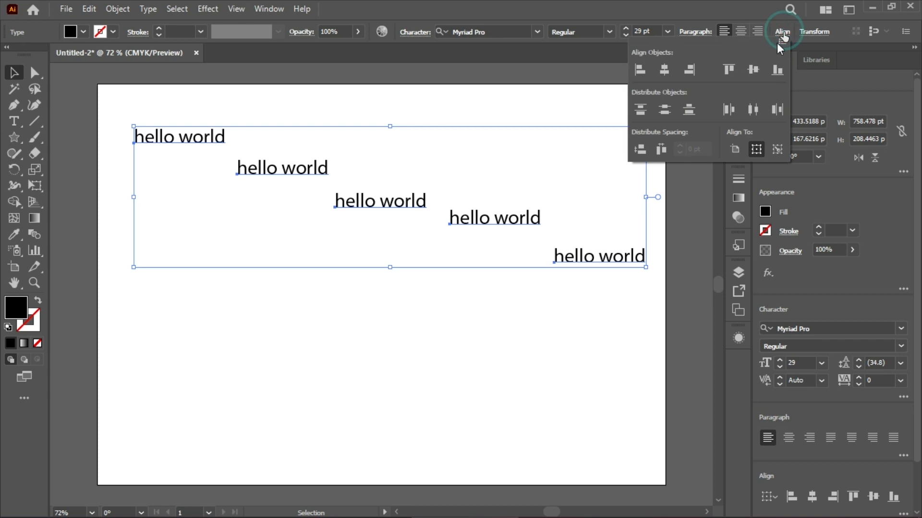
left_click(731, 75)
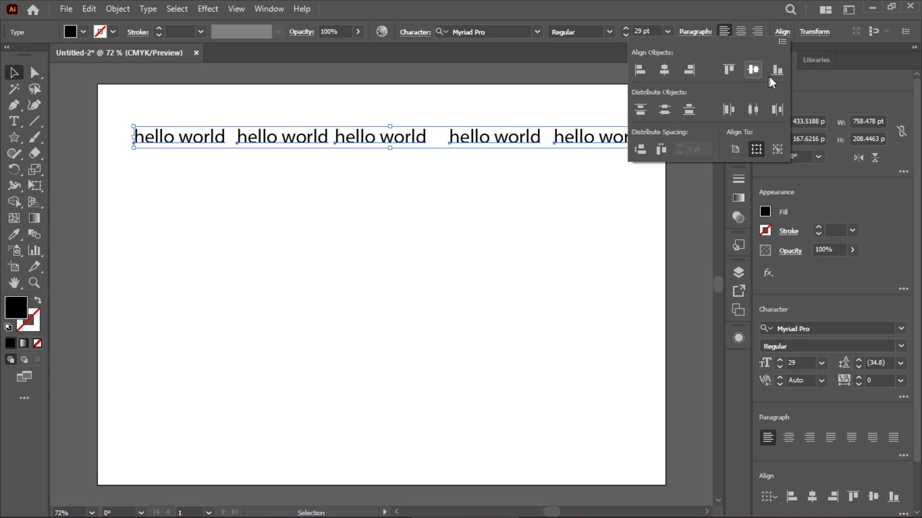
left_click(496, 78)
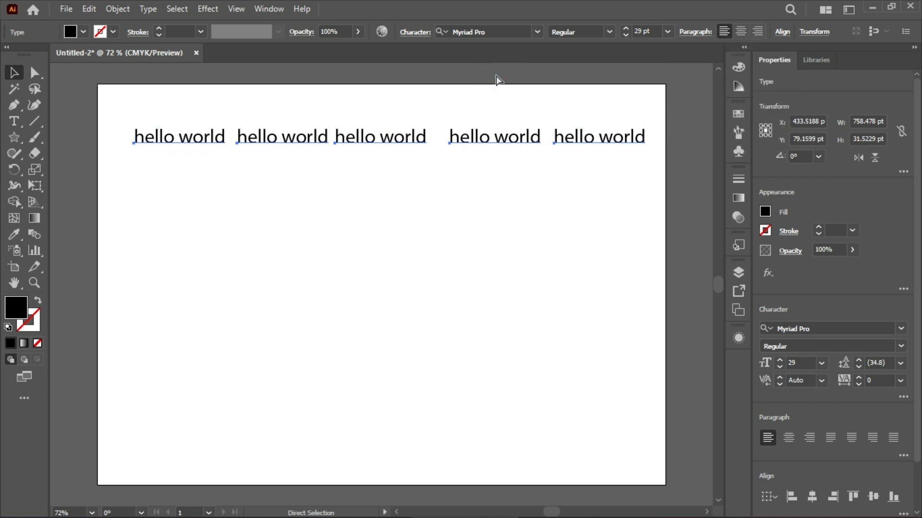
key("ctrl+z")
Try Vertical Align Center on all five staircase texts, and undo the alignment
key("ctrl+a")
left_click(781, 34)
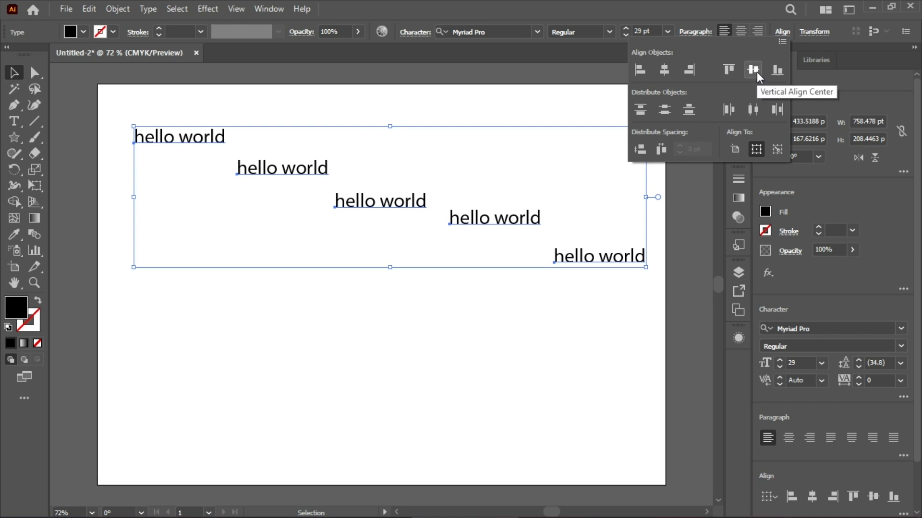
left_click(752, 71)
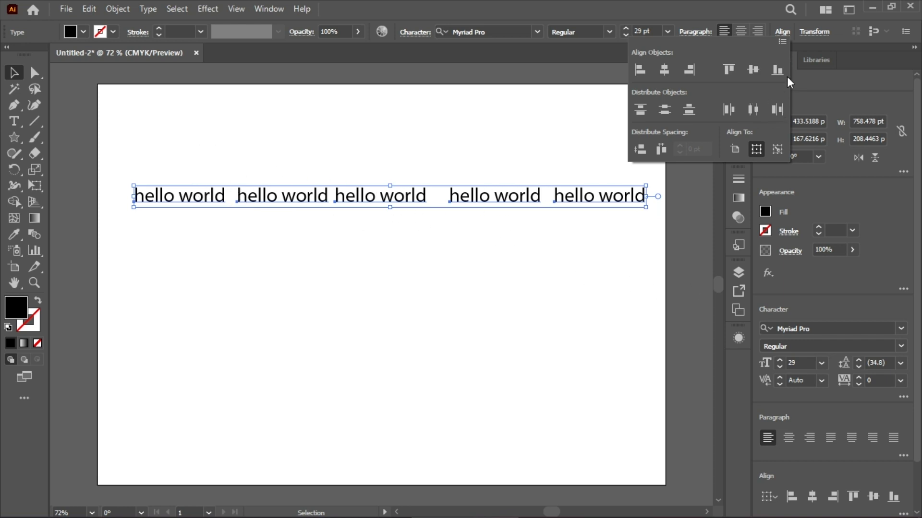
key("ctrl+z")
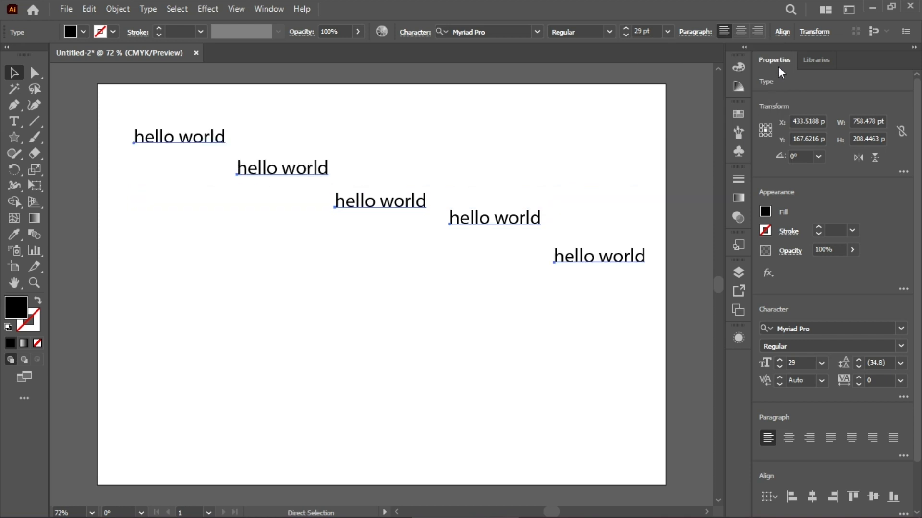
Try Vertical Align Bottom on the five selected texts, and undo the alignment
left_click(785, 31)
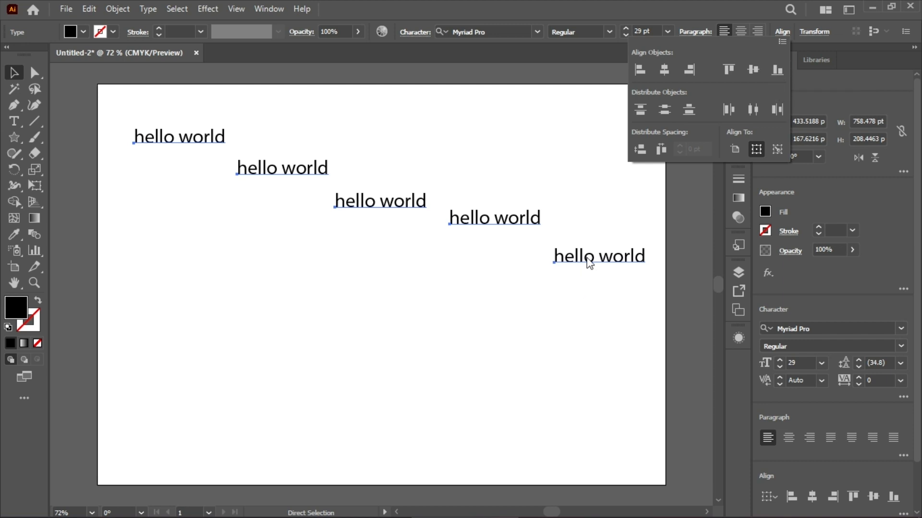
left_click(774, 70)
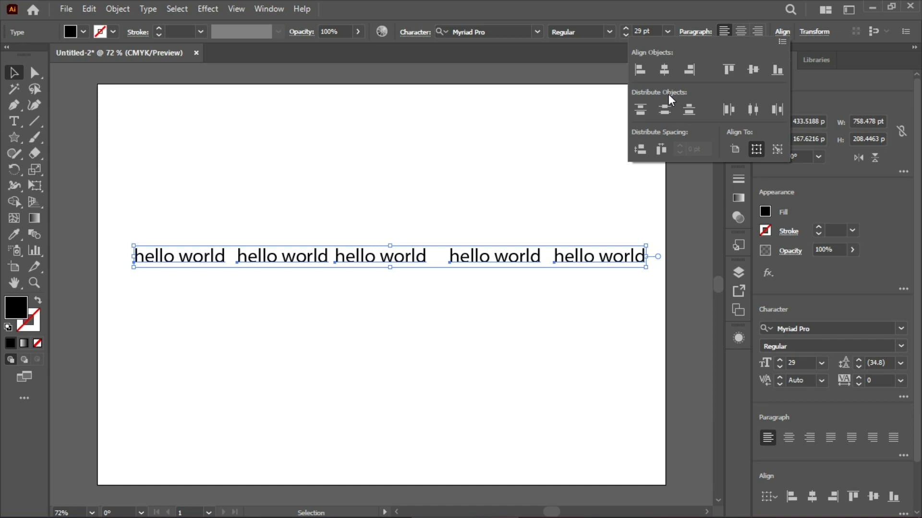
key("ctrl+z")
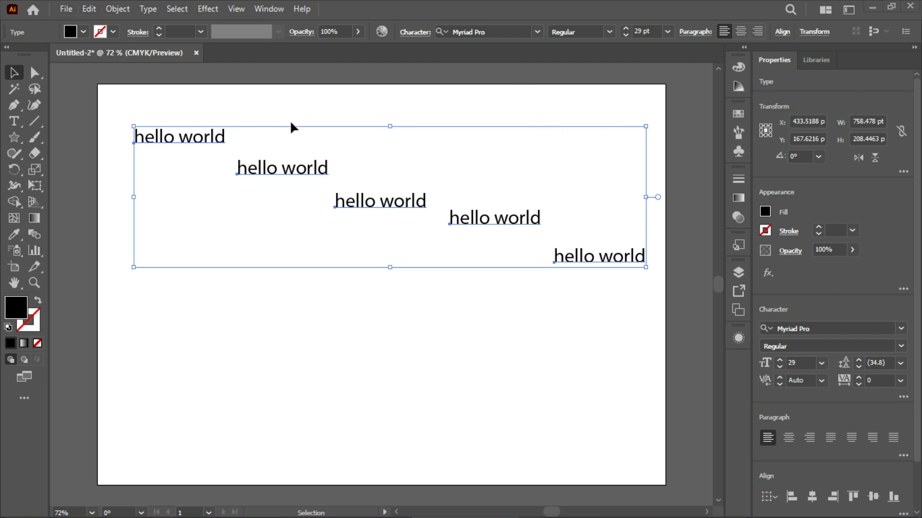
Find the Align commands among the object commands, try Vertical Align Top on the selected texts, and undo it
key("super")
key("super")
left_click(138, 10)
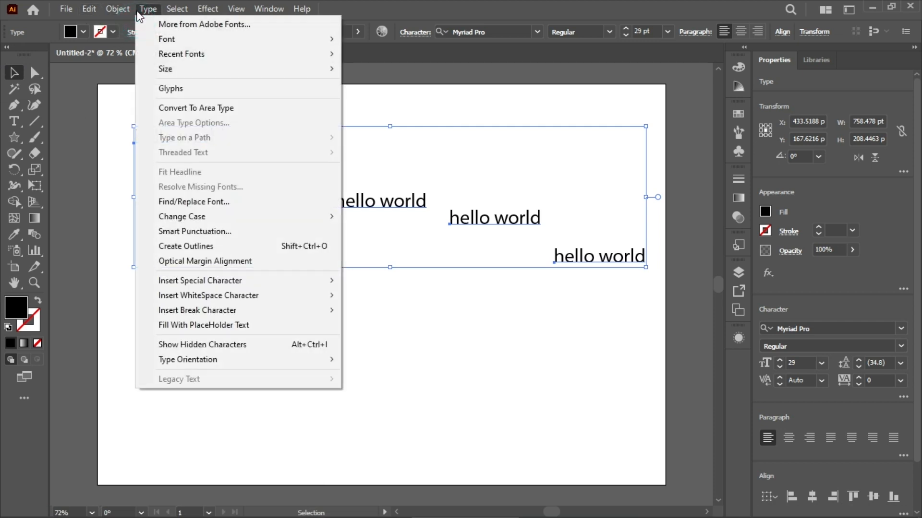
left_click(117, 9)
left_click(166, 52)
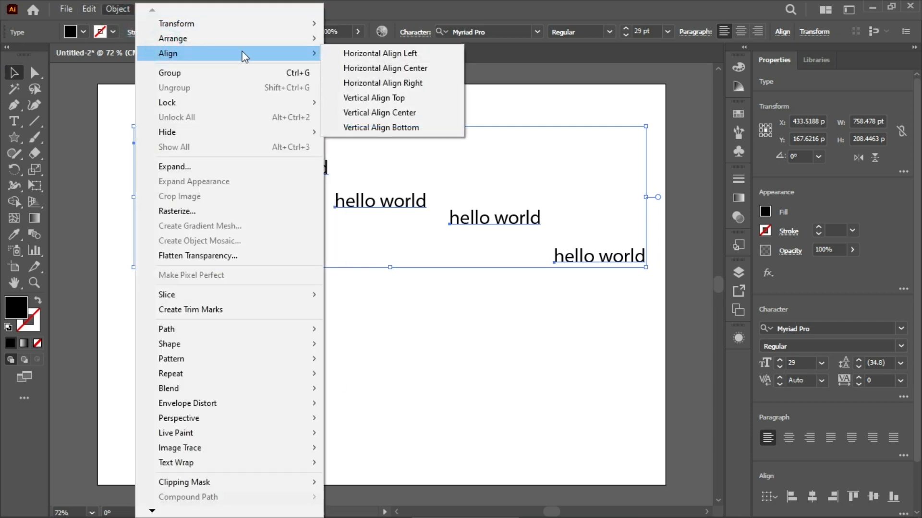
left_click(435, 99)
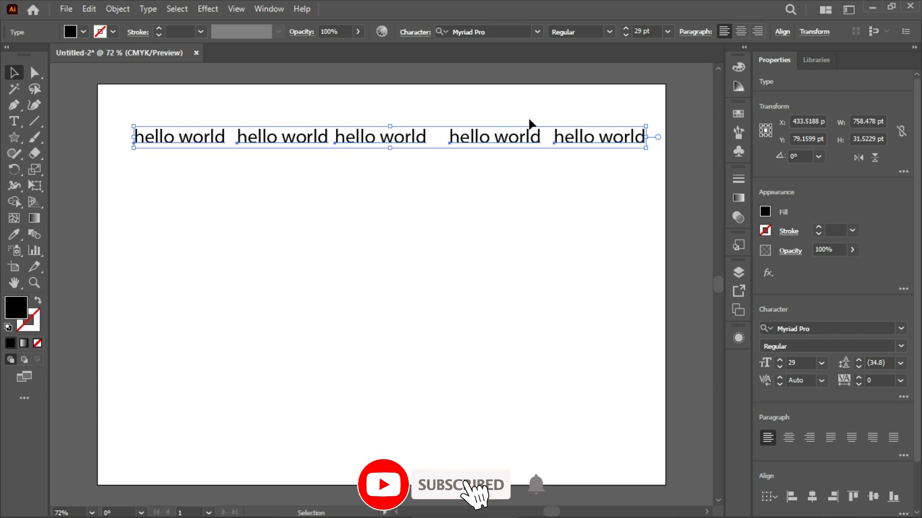
key("ctrl+z")
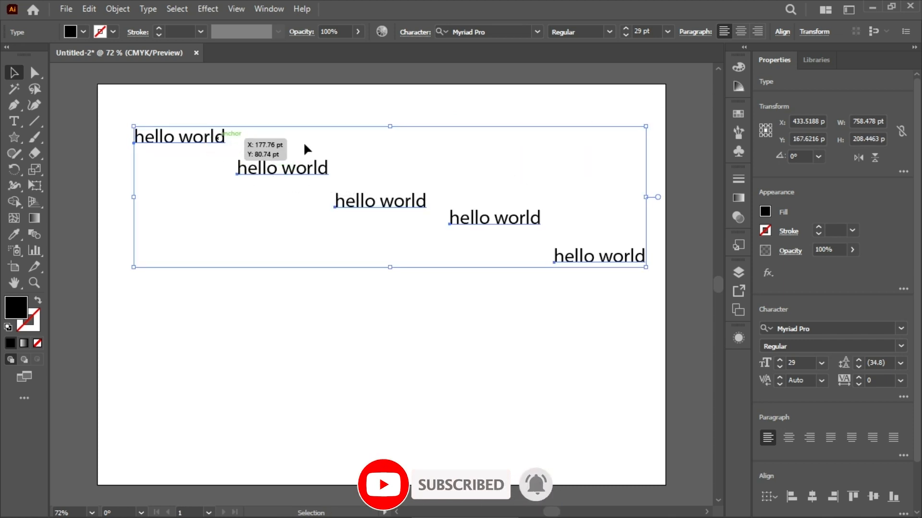
Rearrange the five hello world texts into a loose, unevenly spaced vertical column near the middle of the artboard
left_click(331, 97)
left_click_drag(216, 138, 404, 123)
left_click(292, 165)
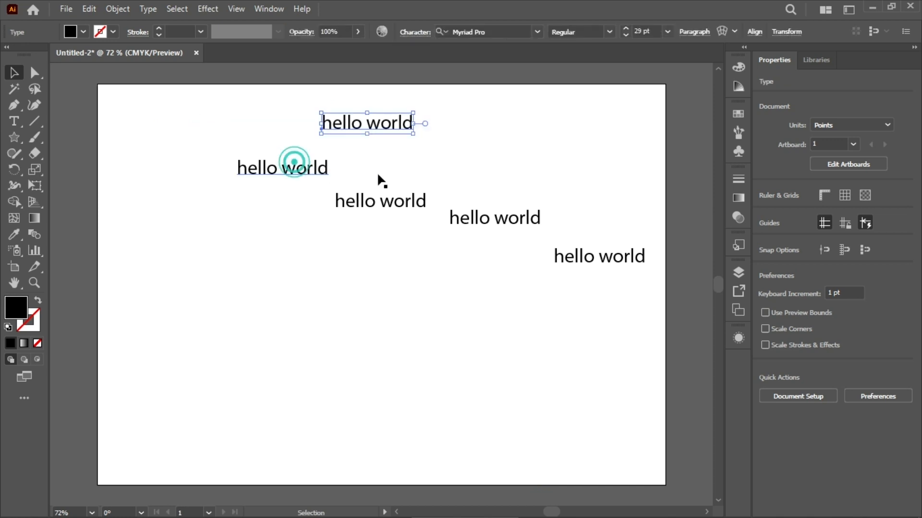
left_click_drag(307, 176, 355, 232)
left_click_drag(478, 221, 350, 305)
left_click_drag(579, 261, 352, 340)
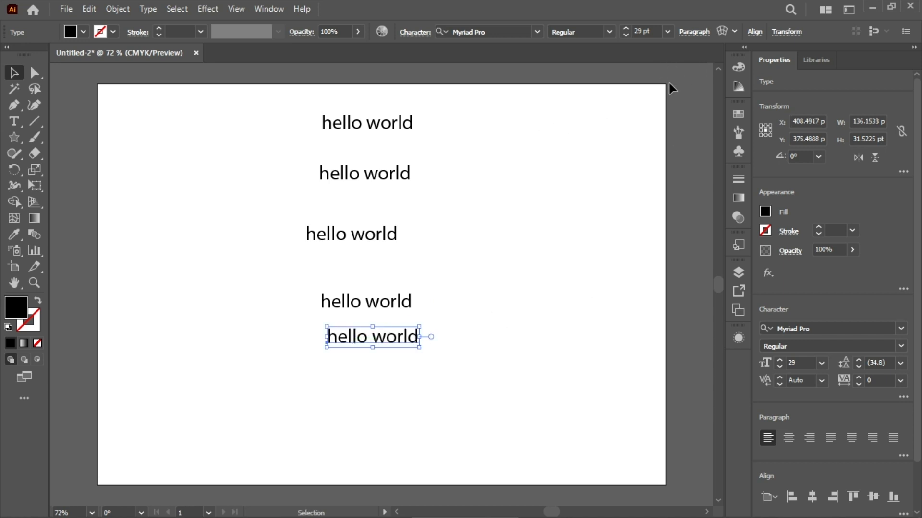
Select the five texts in the column and space them evenly with Vertical Distribute Top
left_click_drag(289, 99, 498, 397)
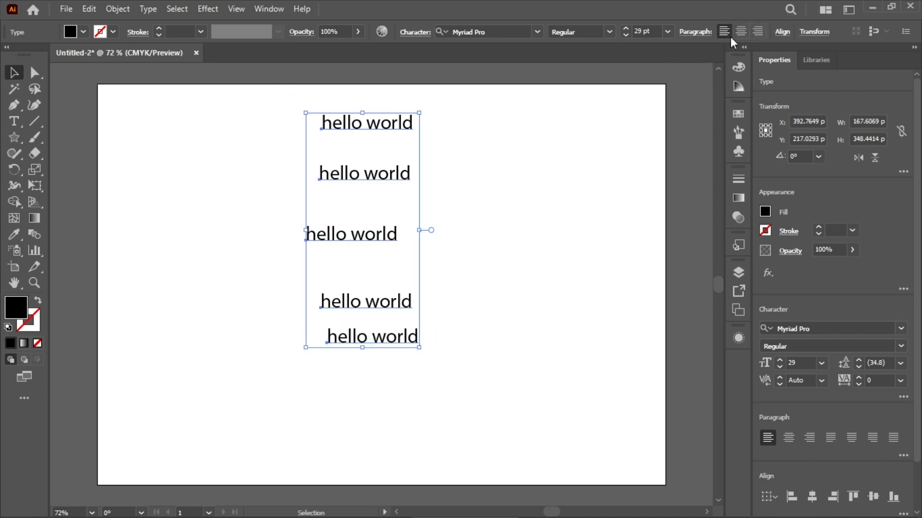
left_click(699, 33)
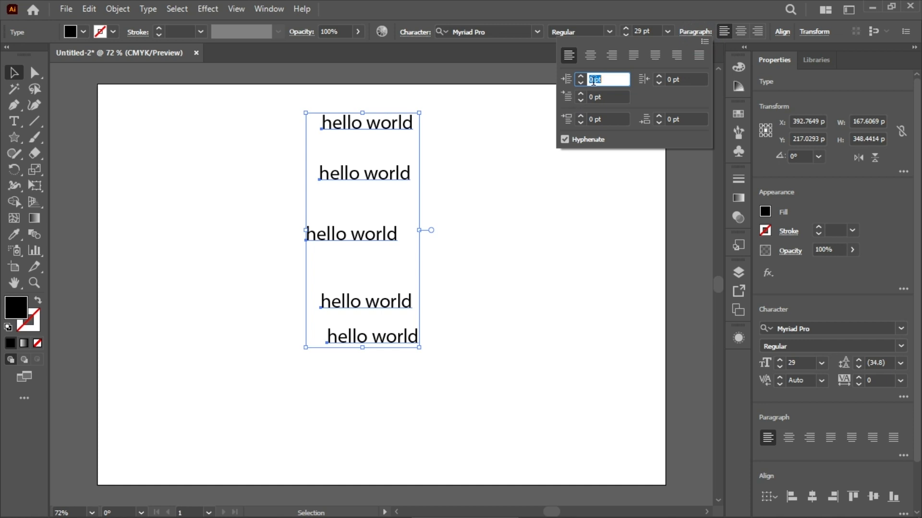
left_click(695, 31)
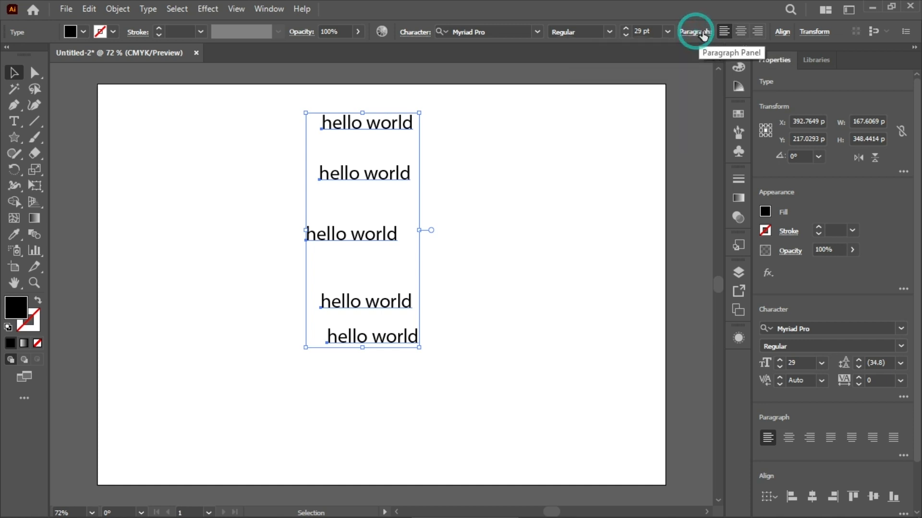
left_click(783, 33)
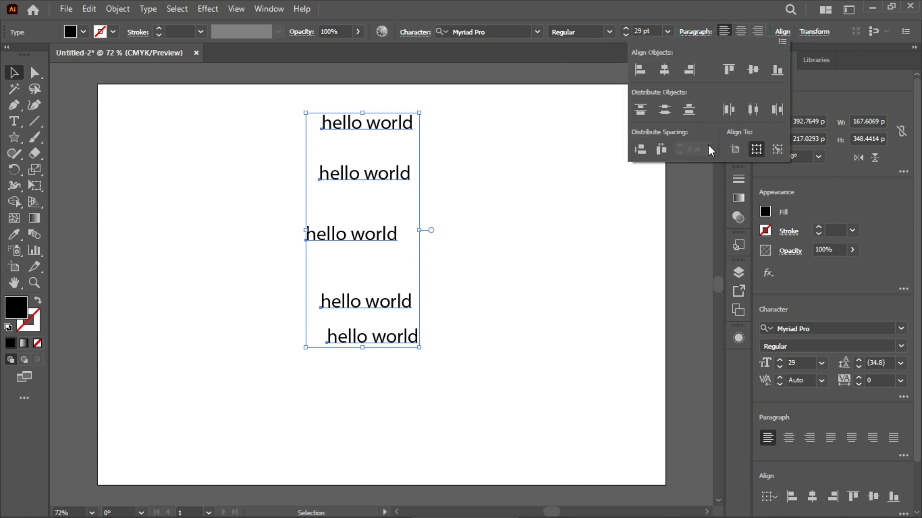
left_click(644, 109)
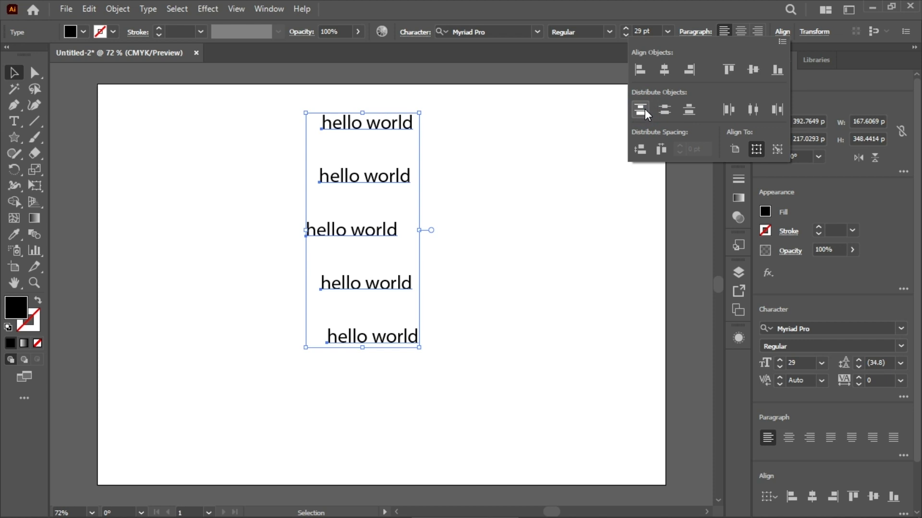
Try Horizontal Align Center on the evenly spaced texts, and undo the alignment
left_click(664, 71)
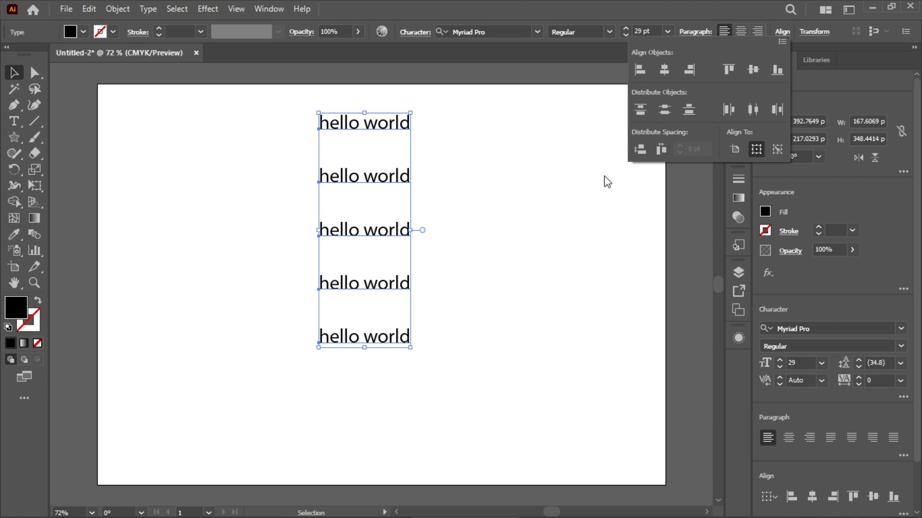
left_click(553, 195)
key("ctrl+z")
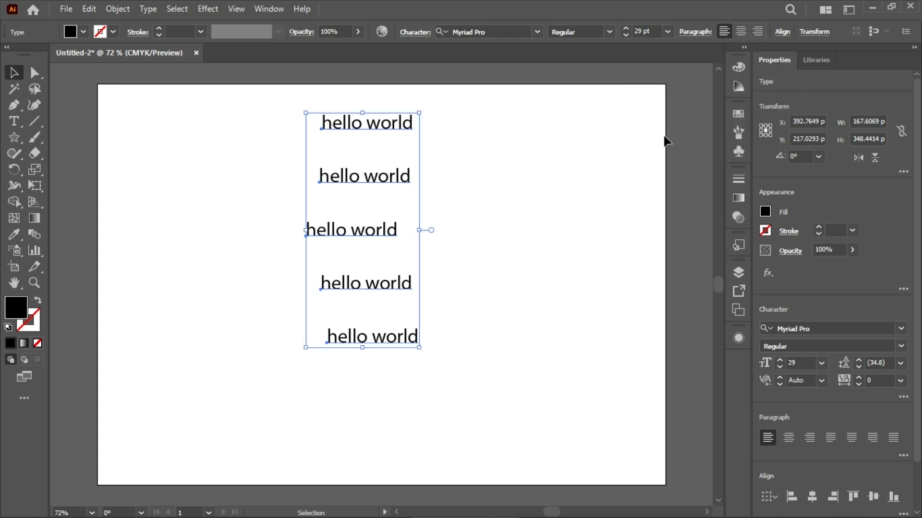
Shift the text column slightly down and move the lowest text farther away from the other four
left_click_drag(391, 335, 400, 379)
left_click(506, 255)
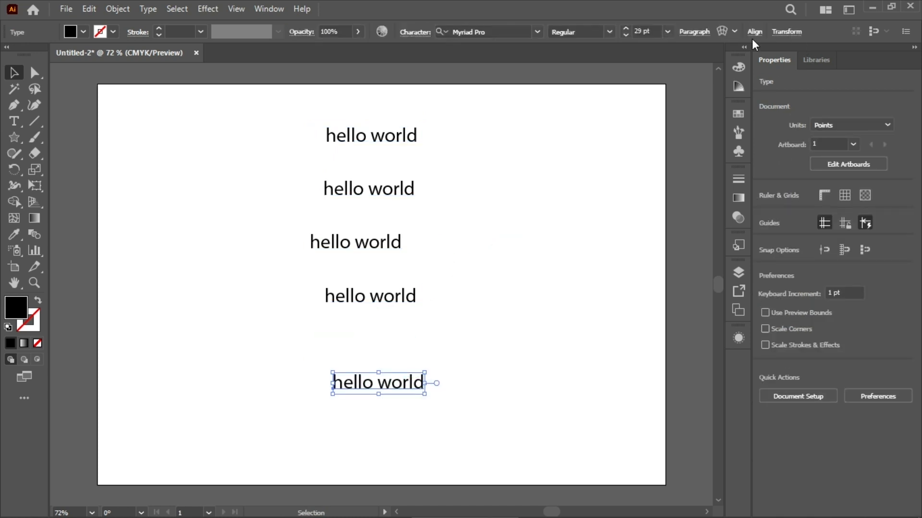
Select all five texts, try Vertical Distribute Bottom on them, and undo the distribution
left_click(754, 32)
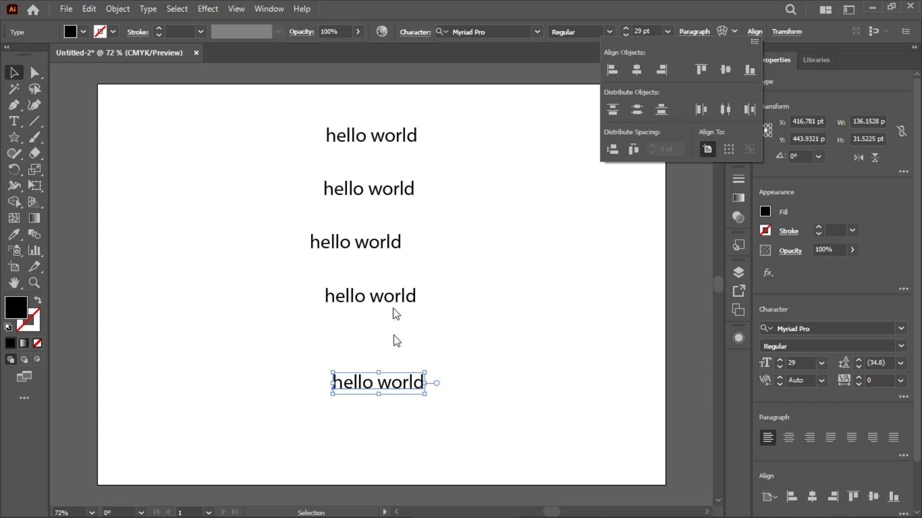
left_click(663, 110)
left_click_drag(349, 97, 420, 440)
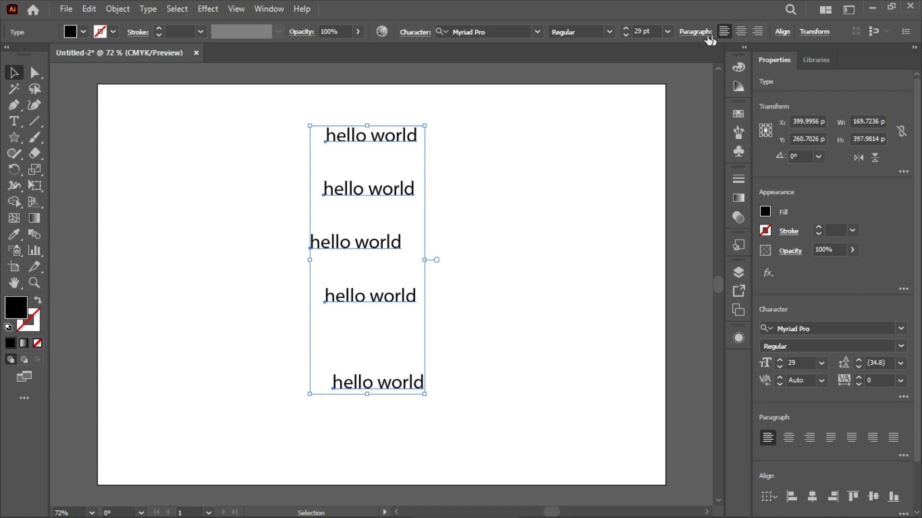
left_click(782, 32)
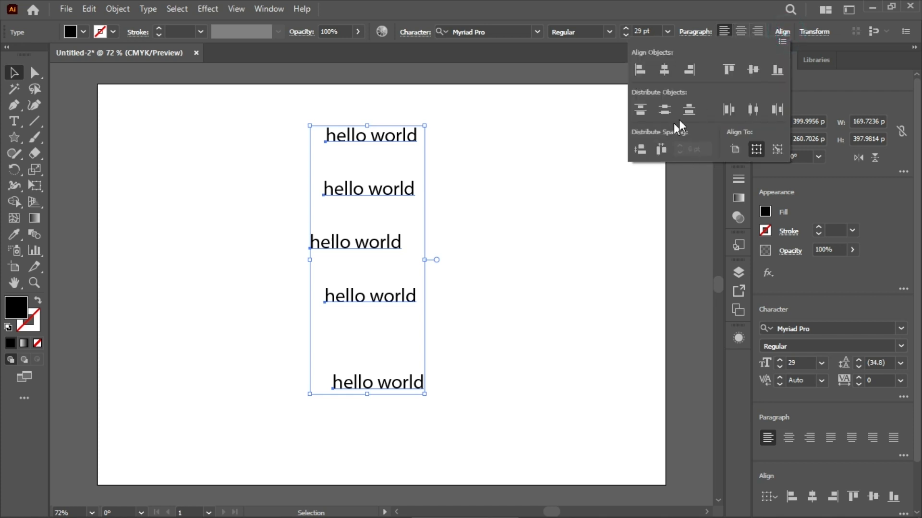
left_click(690, 114)
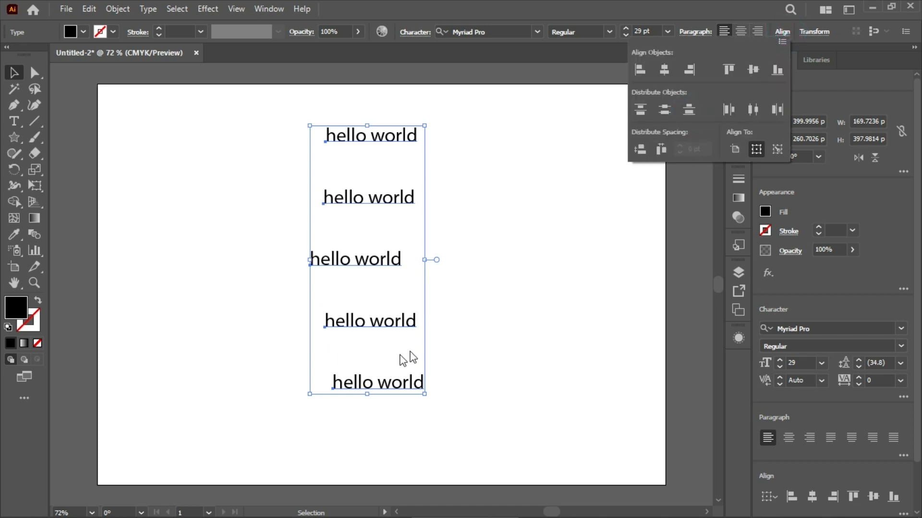
left_click(503, 332)
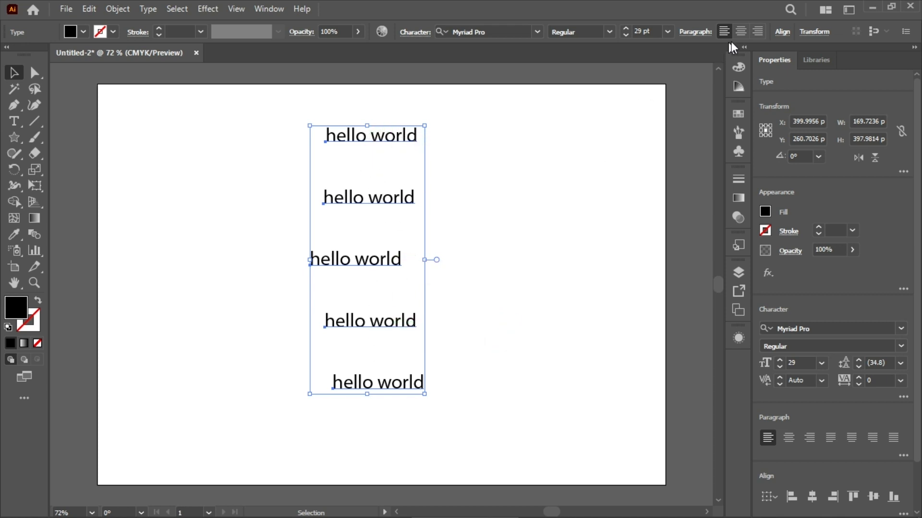
key("ctrl+z")
Try Horizontal Distribute Left and Horizontal Distribute Right on the five texts, and undo back through the lowest text's last move
left_click(782, 32)
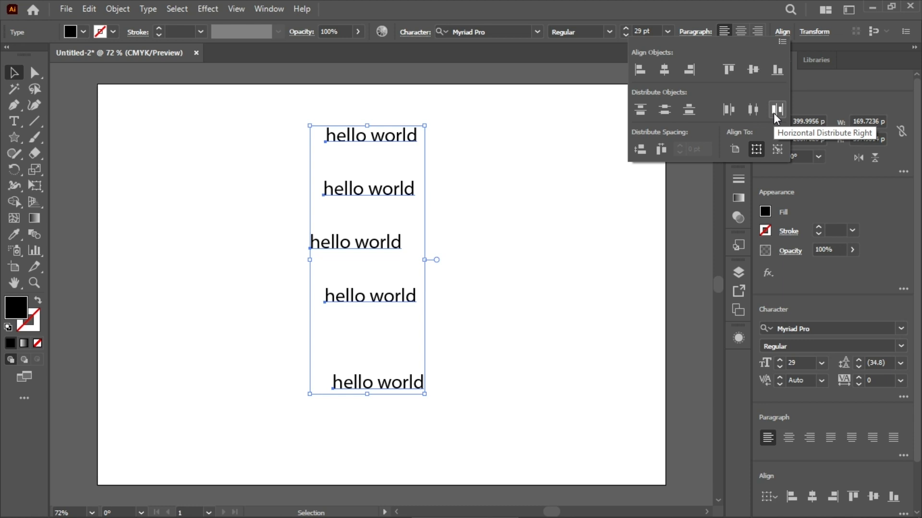
left_click(728, 112)
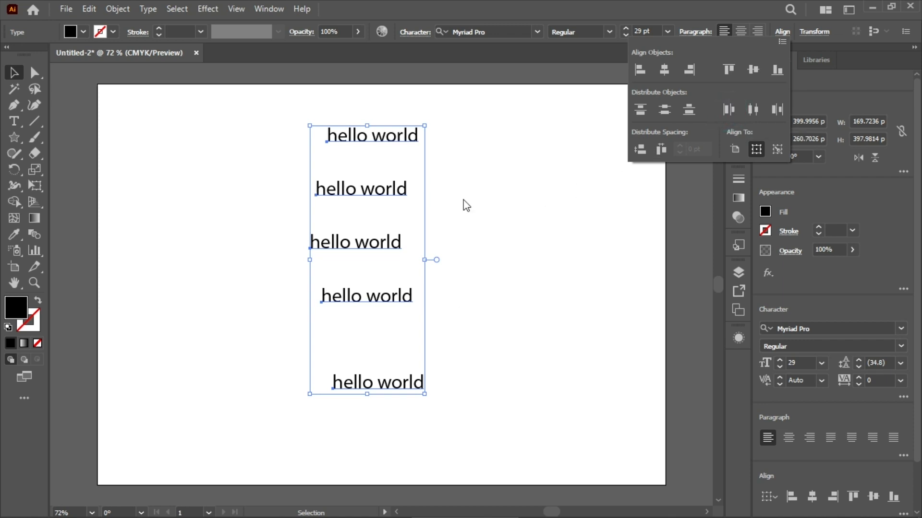
left_click(777, 111)
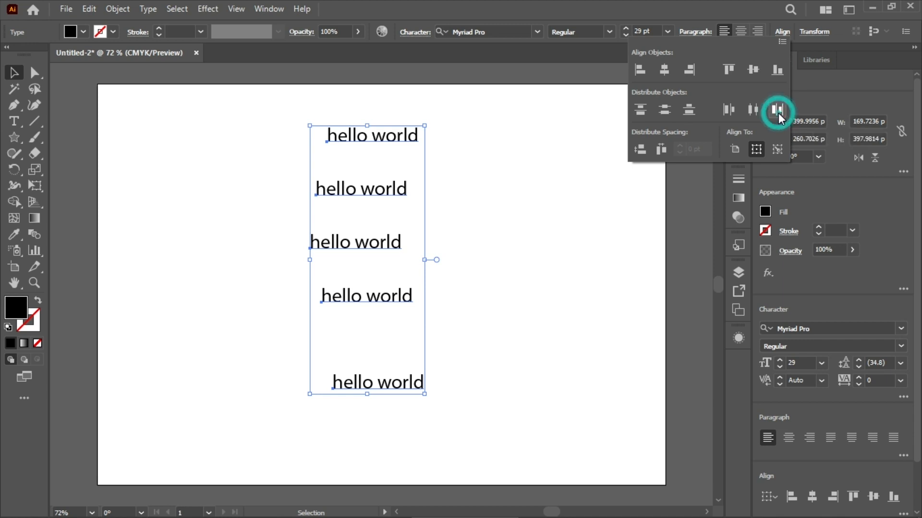
left_click(610, 232)
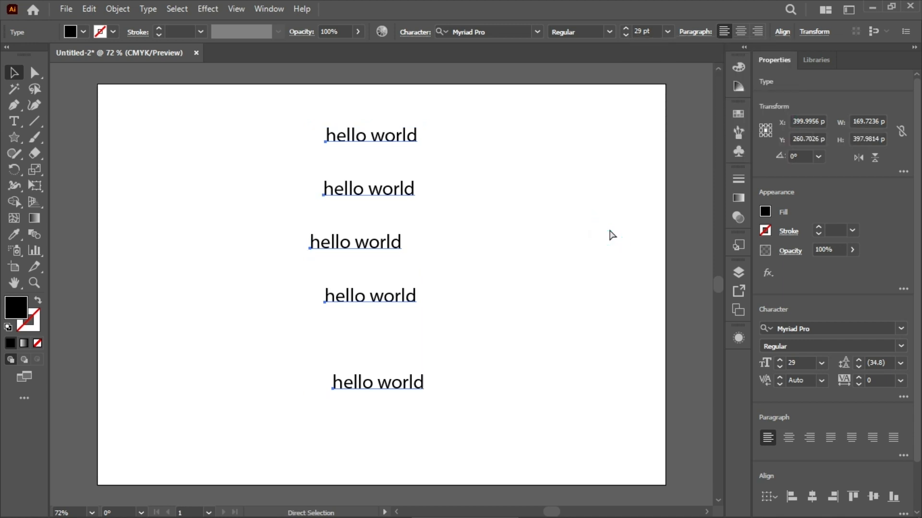
key("ctrl+z")
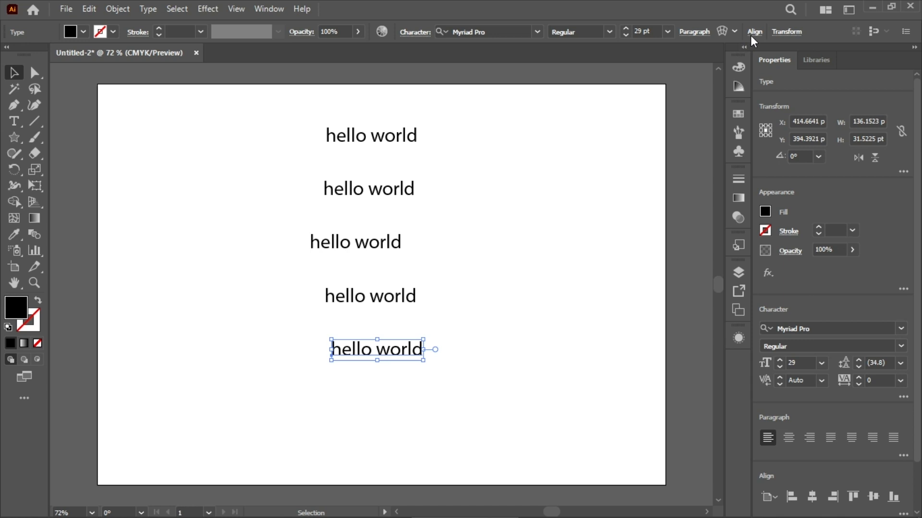
Move the middle text right of the others and apply Horizontal Distribute Right to all five texts
left_click(752, 34)
left_click(745, 117)
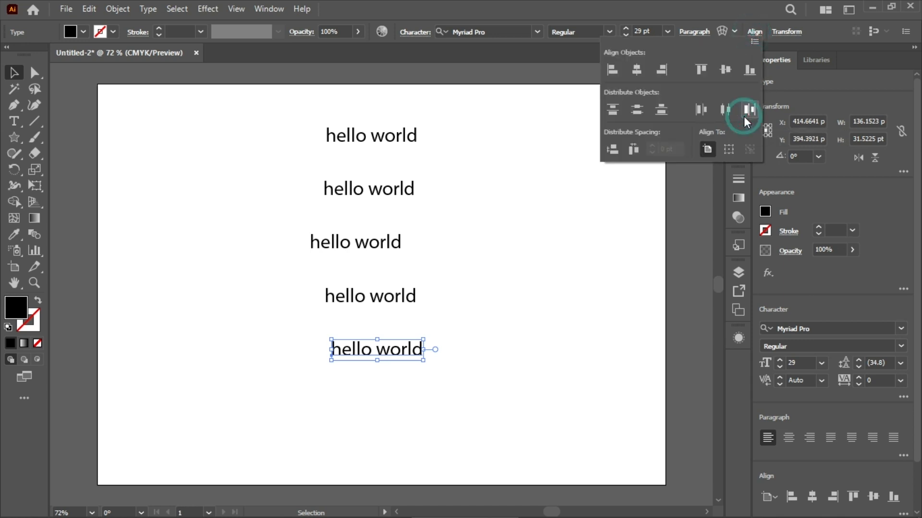
left_click(607, 257)
left_click_drag(350, 243, 377, 257)
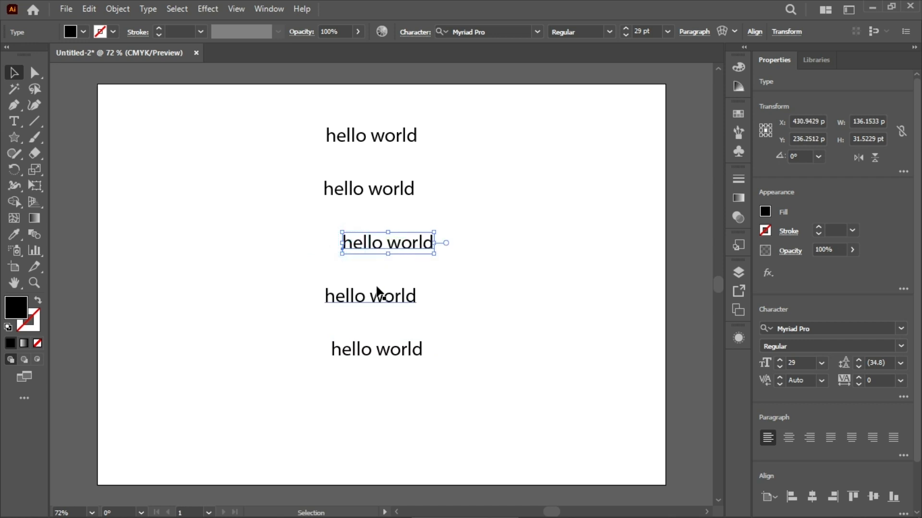
left_click_drag(321, 82, 432, 431)
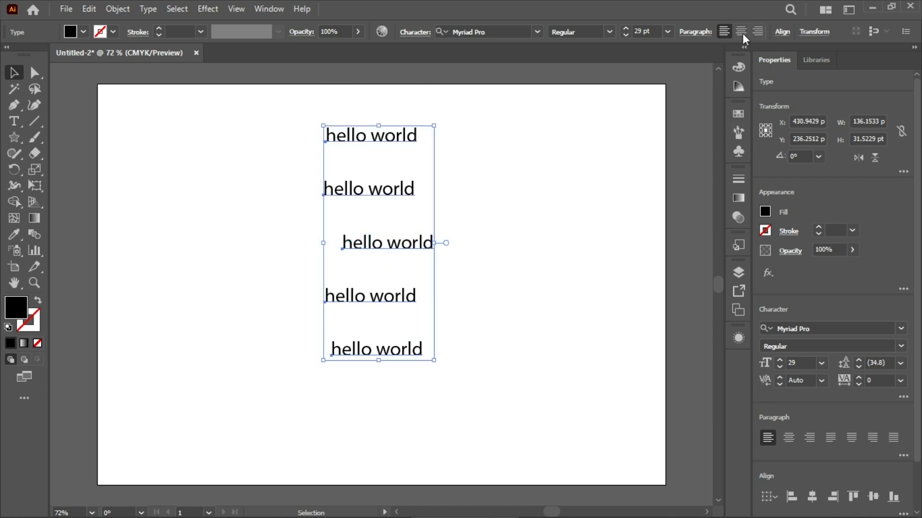
left_click(781, 32)
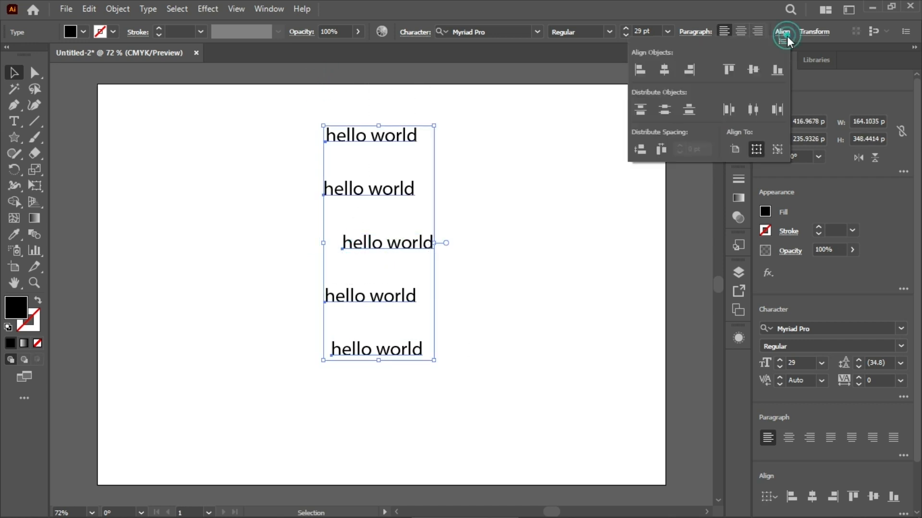
left_click(778, 110)
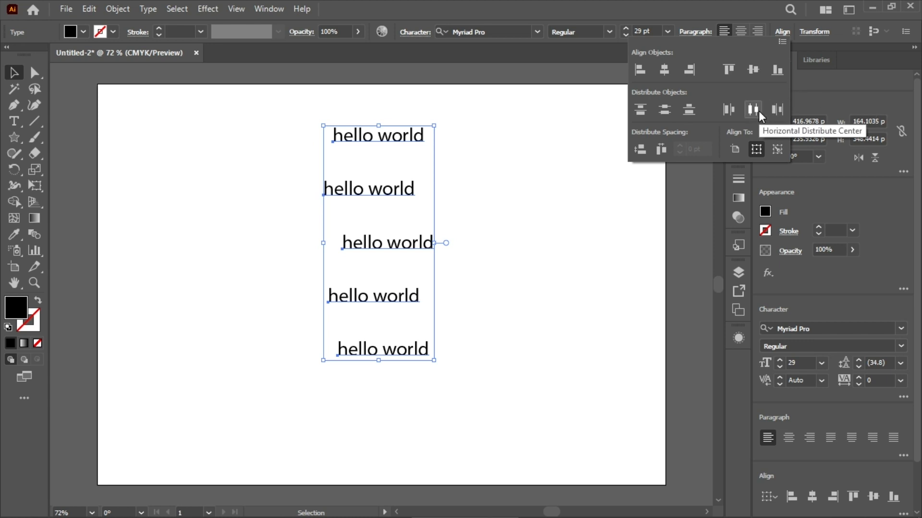
left_click(661, 239)
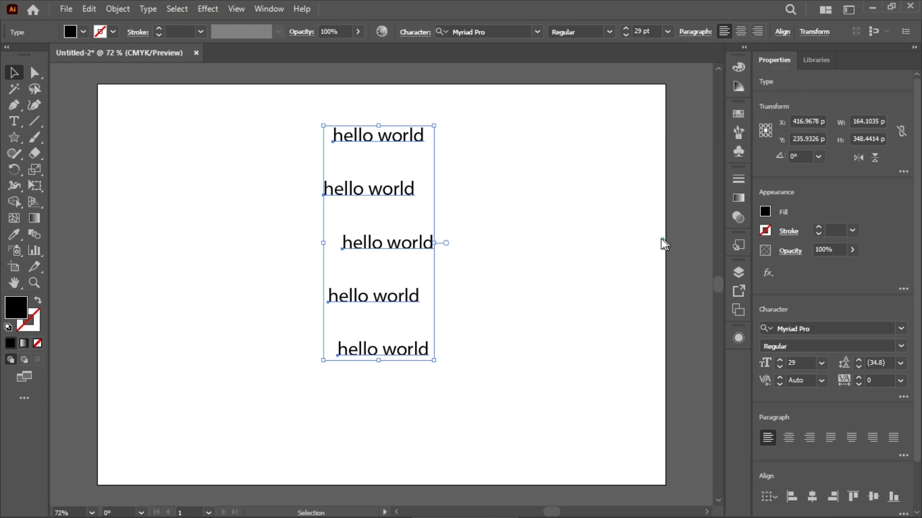
Try Horizontal Distribute Center on the five texts, and undo back through the middle text's move to the right
left_click(516, 140)
left_click_drag(359, 102, 521, 400)
left_click(782, 32)
left_click(753, 110)
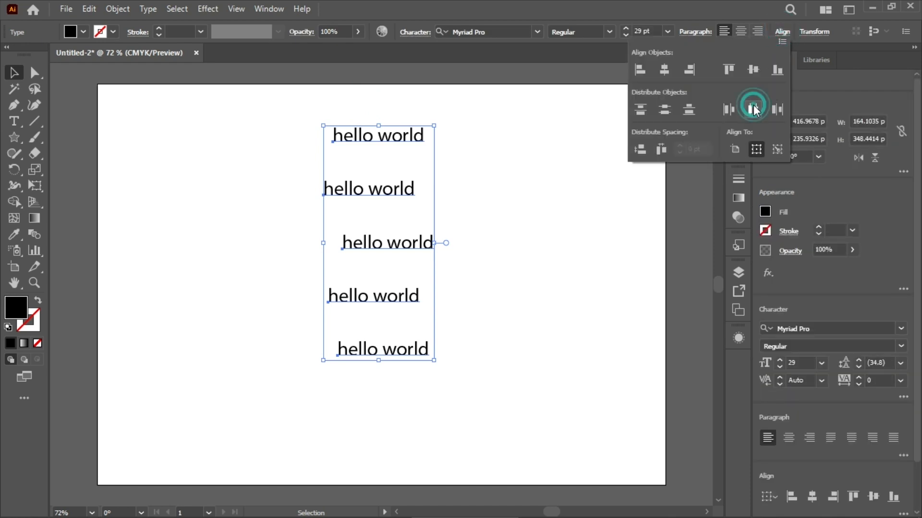
left_click(601, 285)
key("ctrl+z")
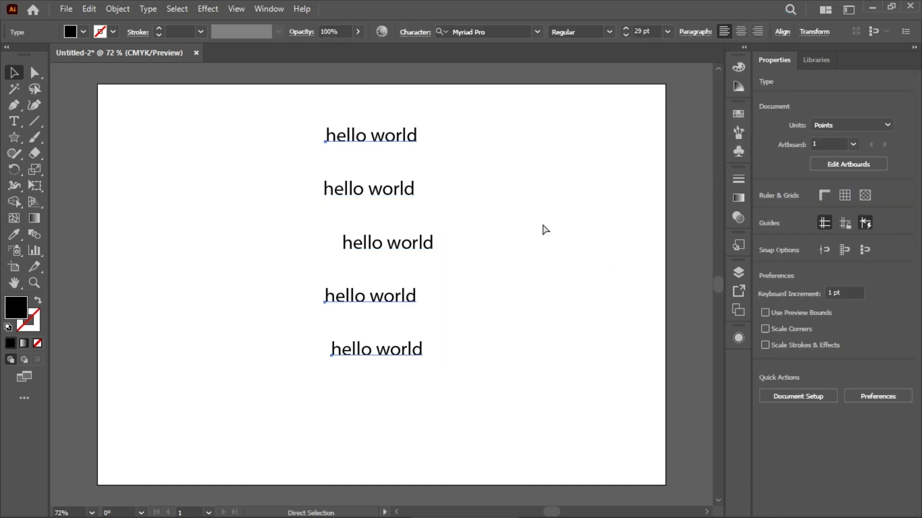
key("ctrl+z")
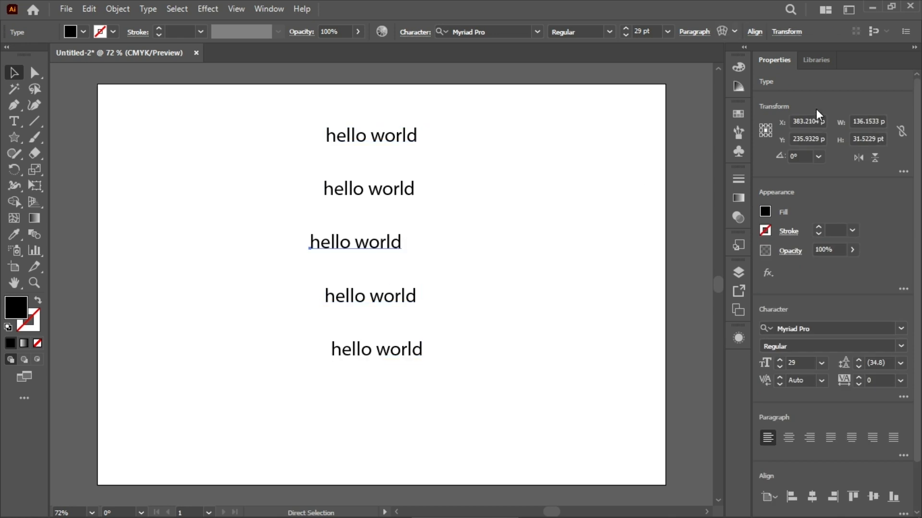
Select all five texts and distribute them with Horizontal Distribute Center
left_click(755, 34)
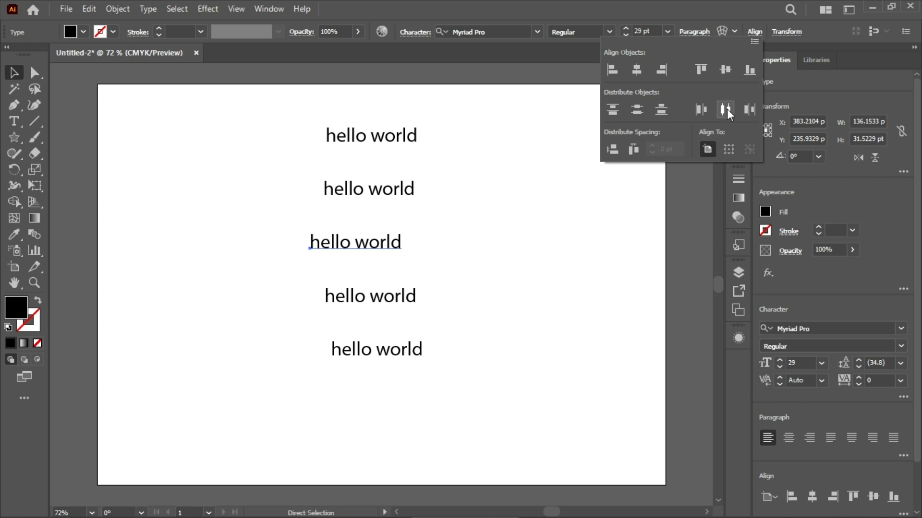
left_click_drag(333, 101, 464, 415)
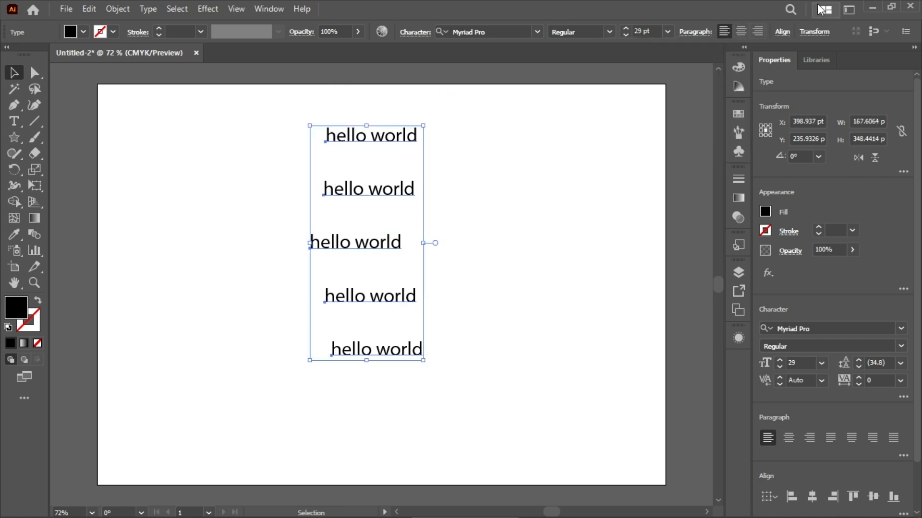
left_click(783, 32)
left_click(754, 114)
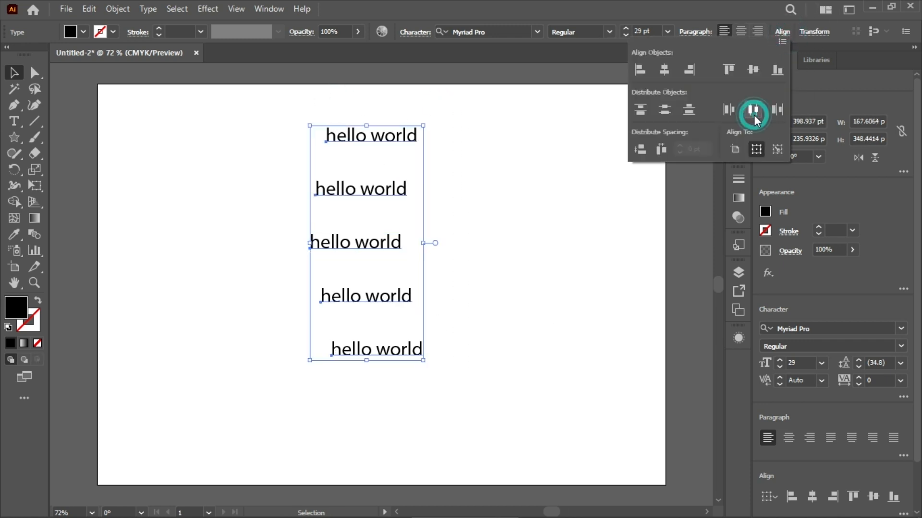
left_click(501, 249)
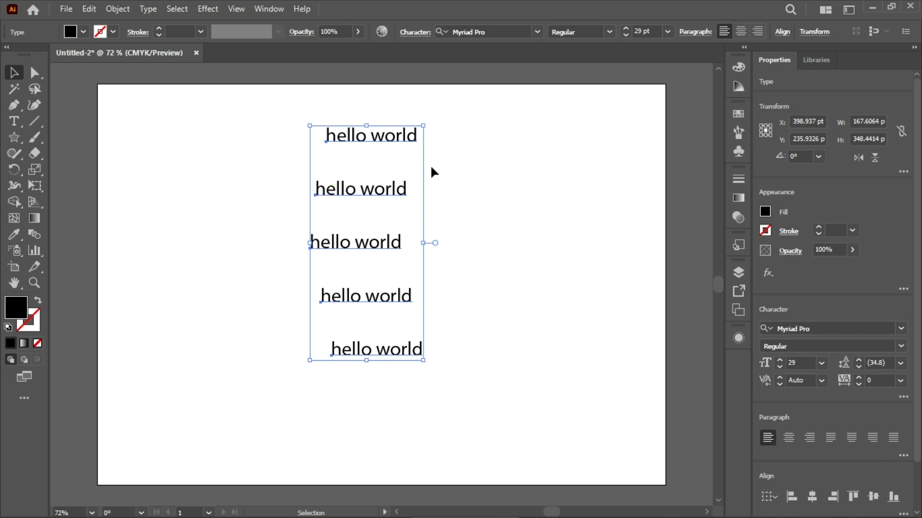
Try Vertical Distribute Space on the evenly spaced texts, and undo back to their uneven vertical spacing
left_click(782, 35)
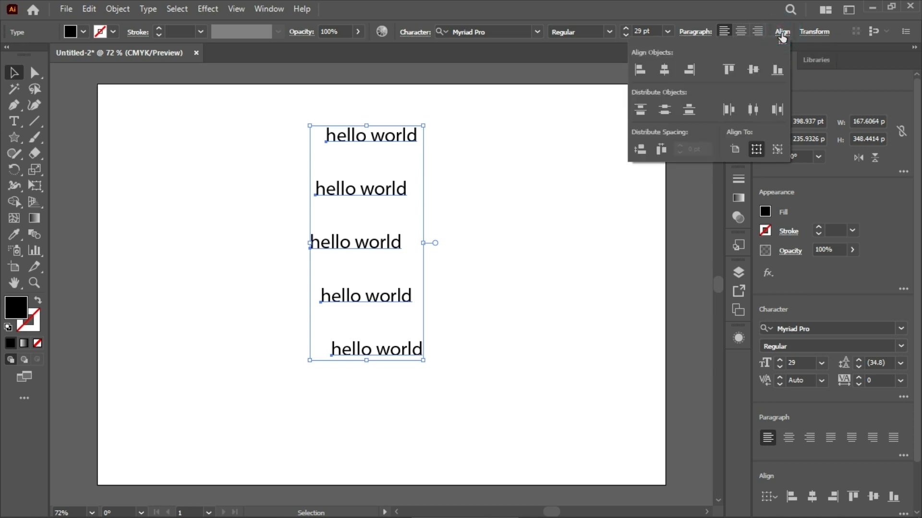
left_click(640, 151)
left_click(613, 202)
left_click_drag(350, 105, 459, 395)
left_click(595, 333)
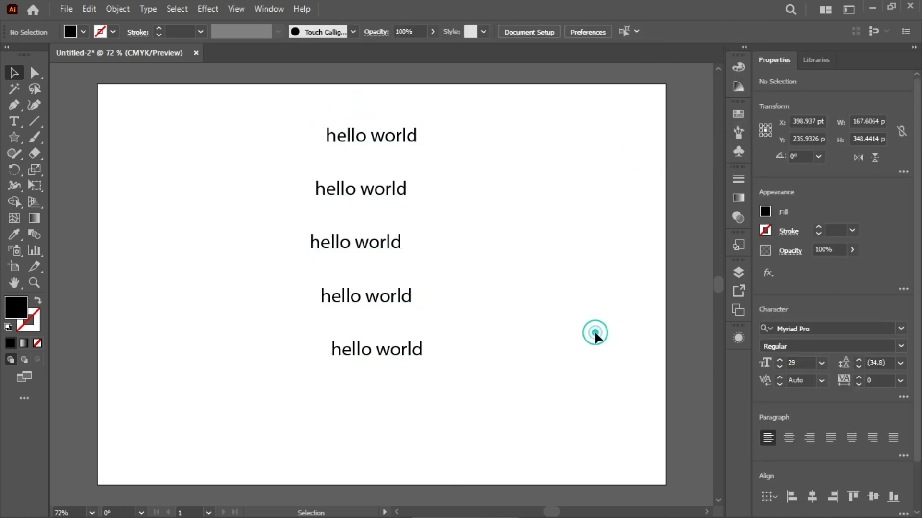
key("ctrl+z")
key("ctrl+z")
key("ctrl+z")
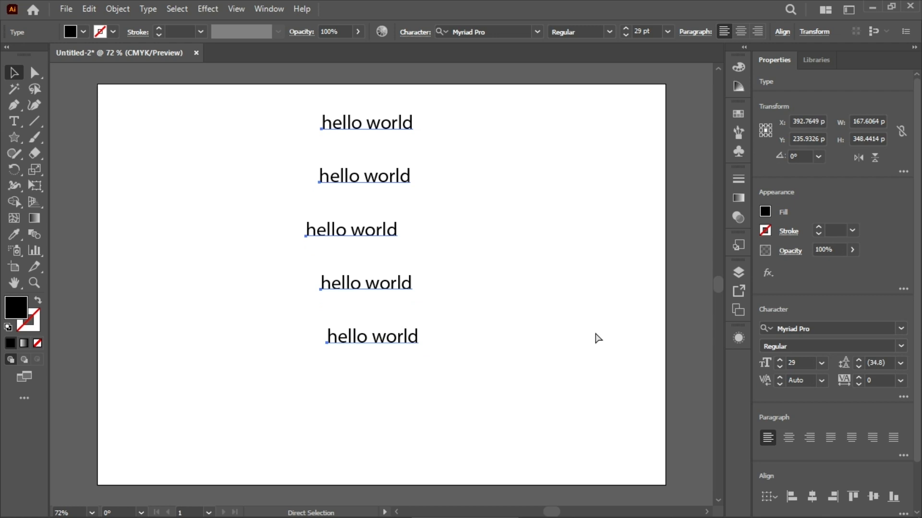
key("ctrl+z")
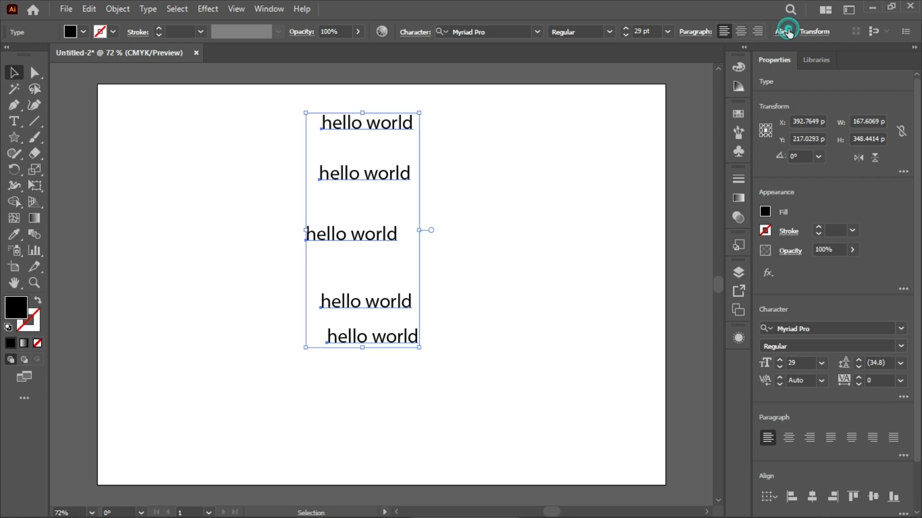
Try Vertical Distribute Space on the unevenly spaced texts, and undo the distribution
left_click(783, 32)
left_click(646, 147)
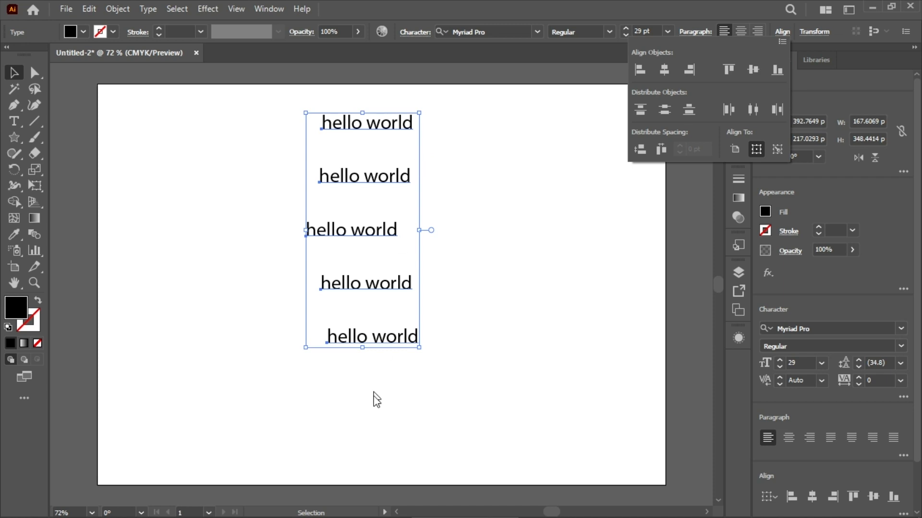
left_click(601, 254)
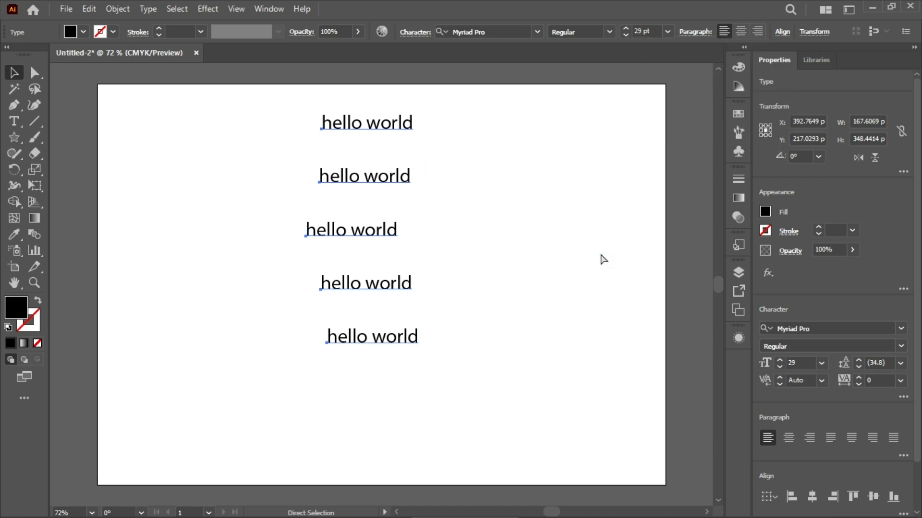
key("ctrl+z")
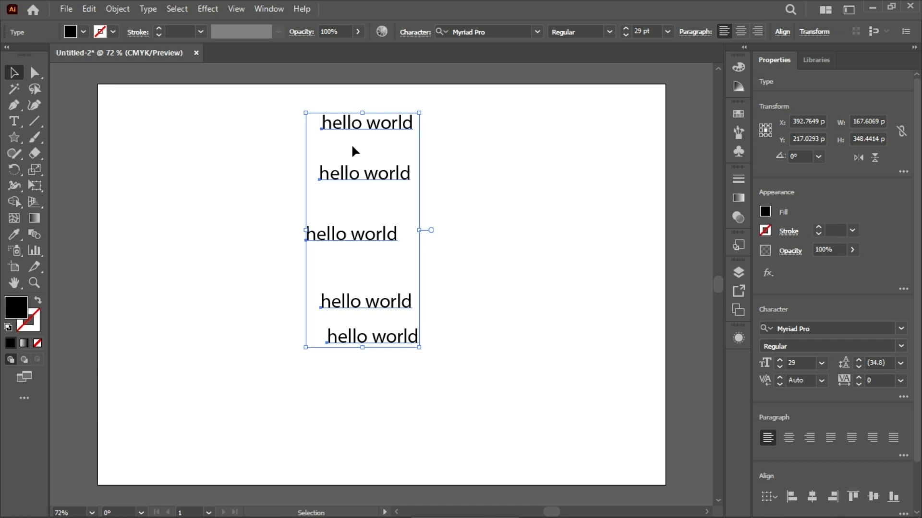
Apply Horizontal Distribute Space to the text column and deselect the texts
left_click(278, 108)
left_click(781, 31)
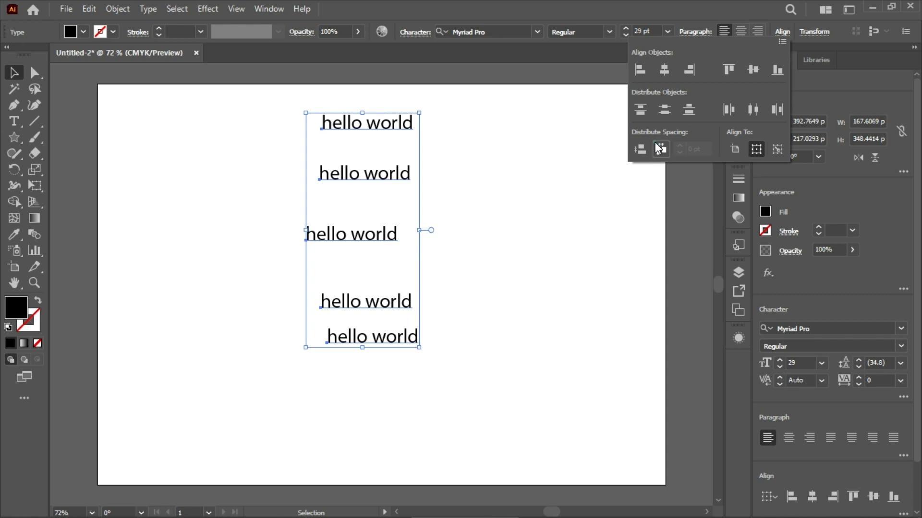
left_click(654, 142)
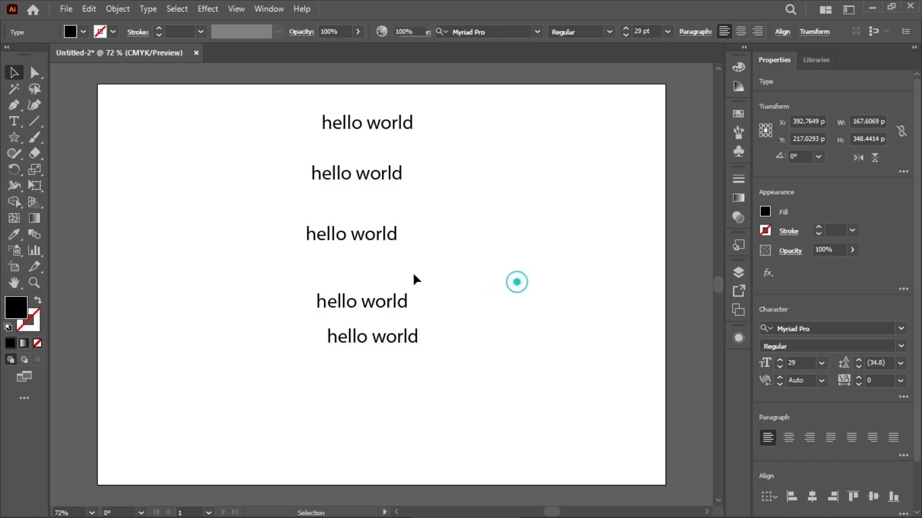
left_click(516, 282)
Rearrange the texts into a loose, unevenly spaced horizontal row across the artboard, around the middle text
left_click_drag(383, 125, 478, 236)
left_click(371, 165)
left_click_drag(357, 164, 247, 214)
left_click_drag(384, 308, 639, 240)
left_click_drag(390, 346, 151, 234)
Select all five texts in the row, apply Horizontal Distribute Space, and deselect them
left_click_drag(106, 165, 675, 336)
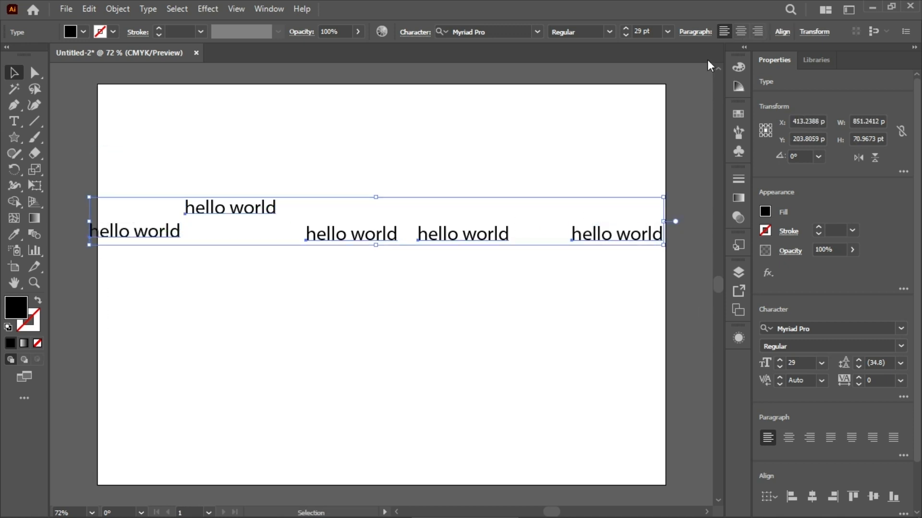
left_click(781, 32)
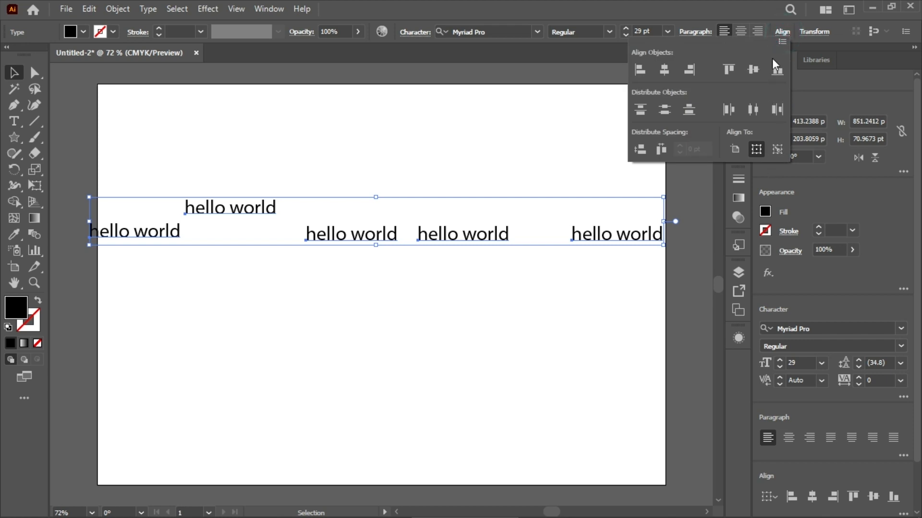
left_click(662, 149)
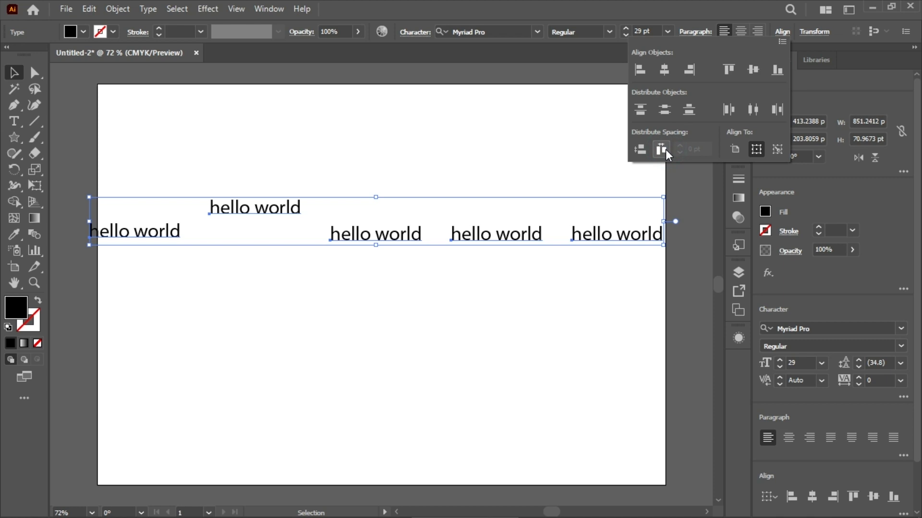
left_click(410, 367)
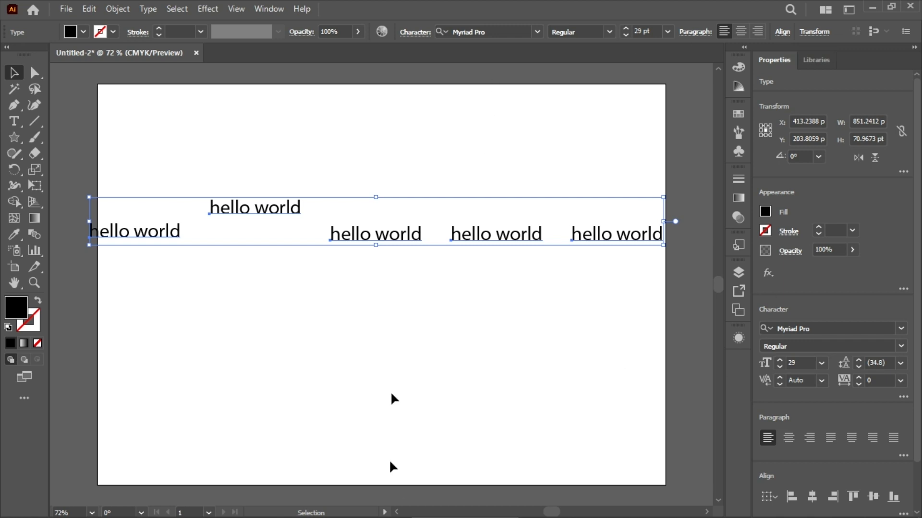
left_click(368, 297)
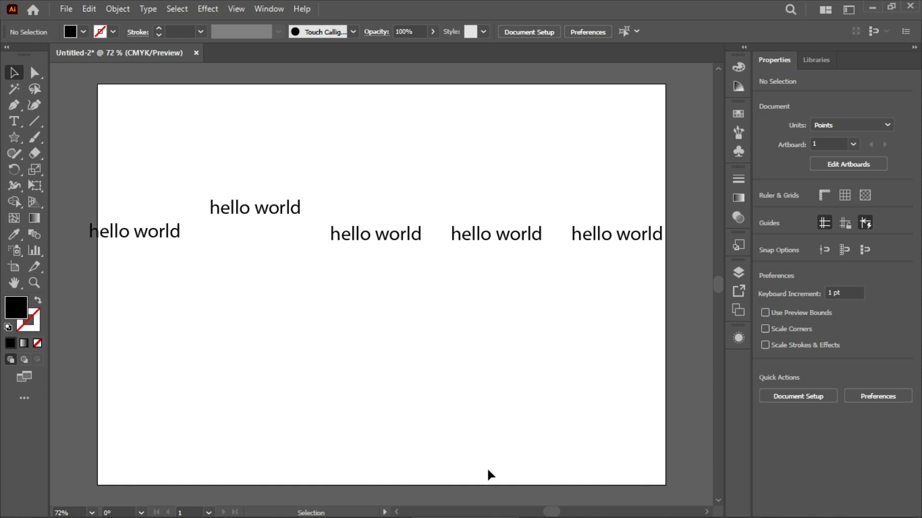
Select the whole row of texts and move it up off the artboard to clear the page
left_click_drag(146, 181, 609, 371)
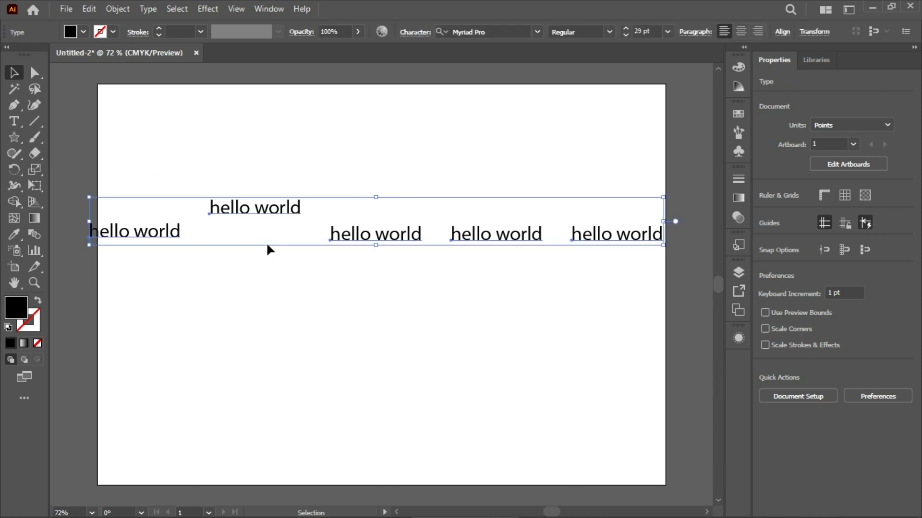
left_click_drag(265, 209, 259, 111)
scroll(270, 217, "down", 6)
scroll(270, 217, "up", 2)
scroll(269, 217, "down", 1)
Draw a rectangle about 89 by 59 pt in the left part of the artboard, and undo a tiny extra one beside it
left_click(15, 139)
left_click(66, 137)
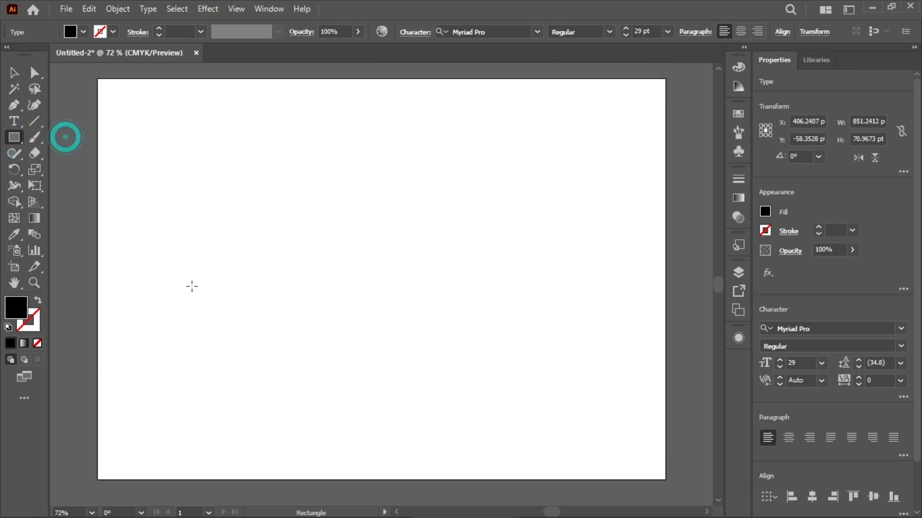
left_click_drag(160, 251, 222, 291)
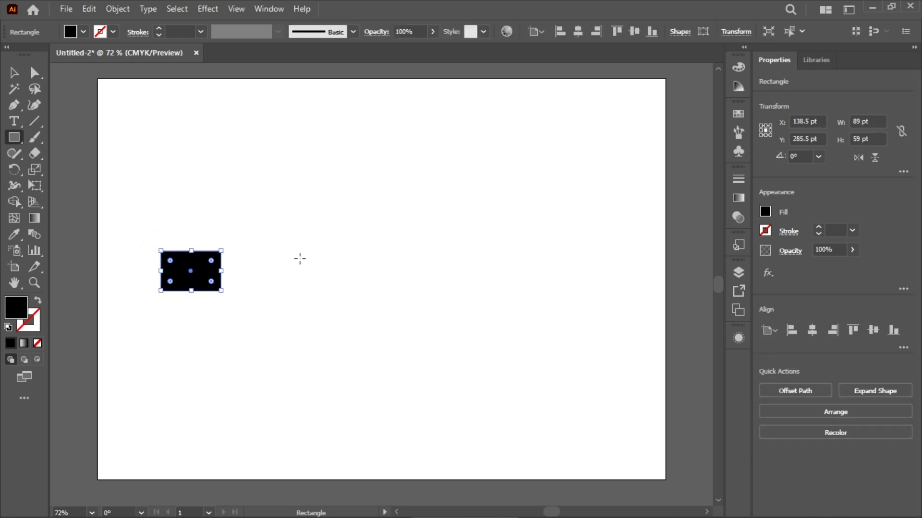
mouse_move(284, 255)
left_mouse_down()
mouse_move(322, 284)
mouse_move(291, 269)
left_mouse_up()
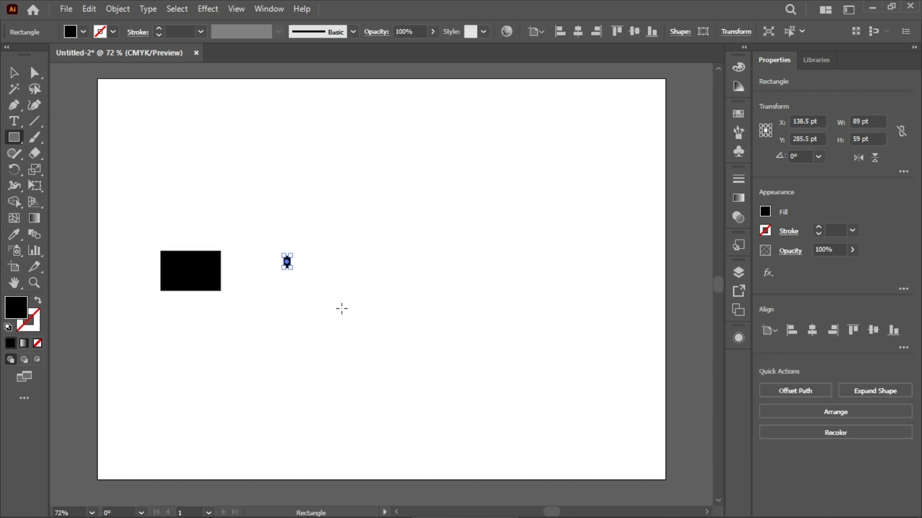
key("ctrl+z")
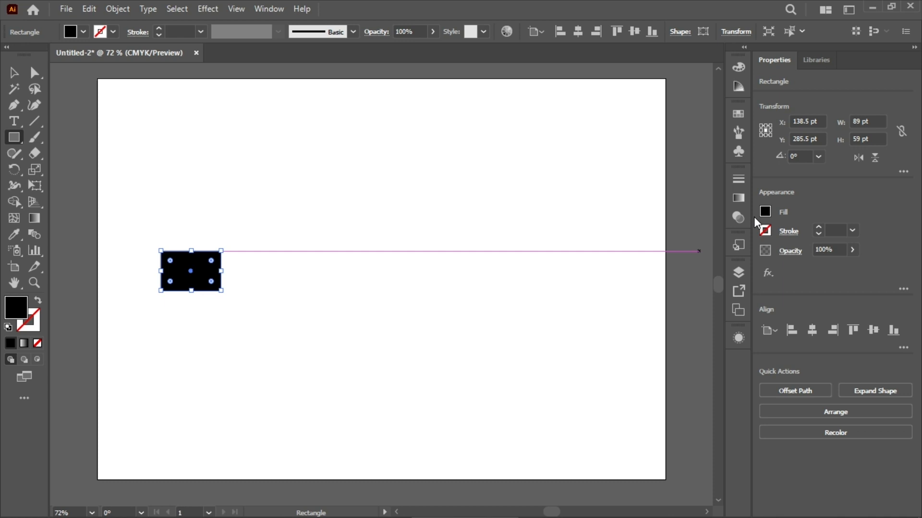
Fill the rectangle with green and place a copy of it a short gap to its right at the same height
left_click(765, 213)
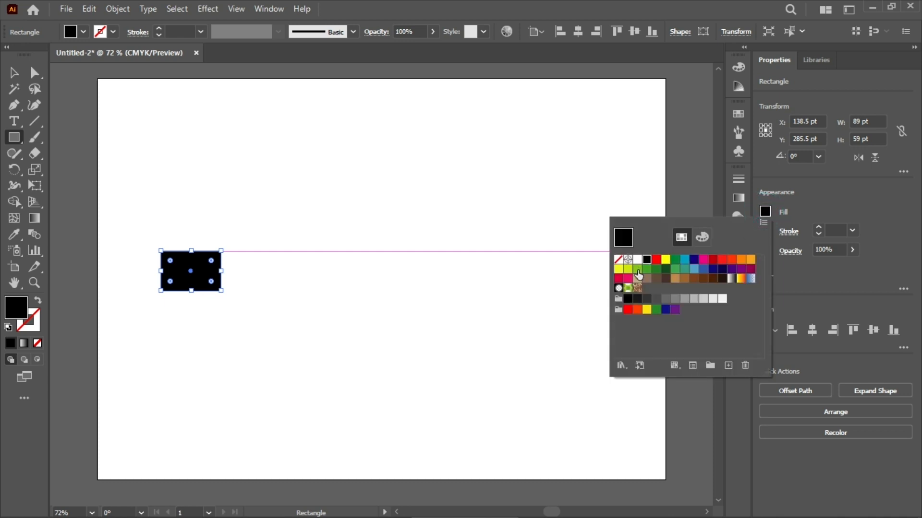
left_click(675, 259)
left_click(402, 300)
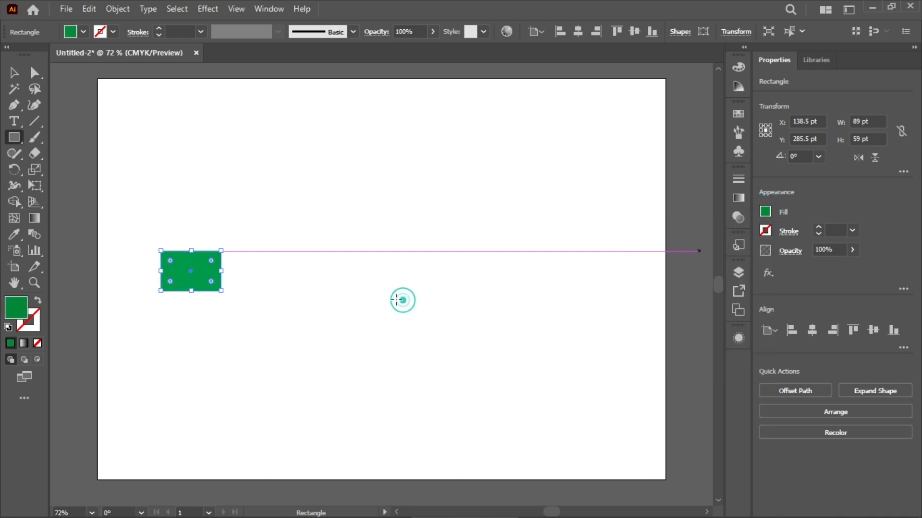
left_click_drag(191, 271, 273, 271)
key("ctrl+z")
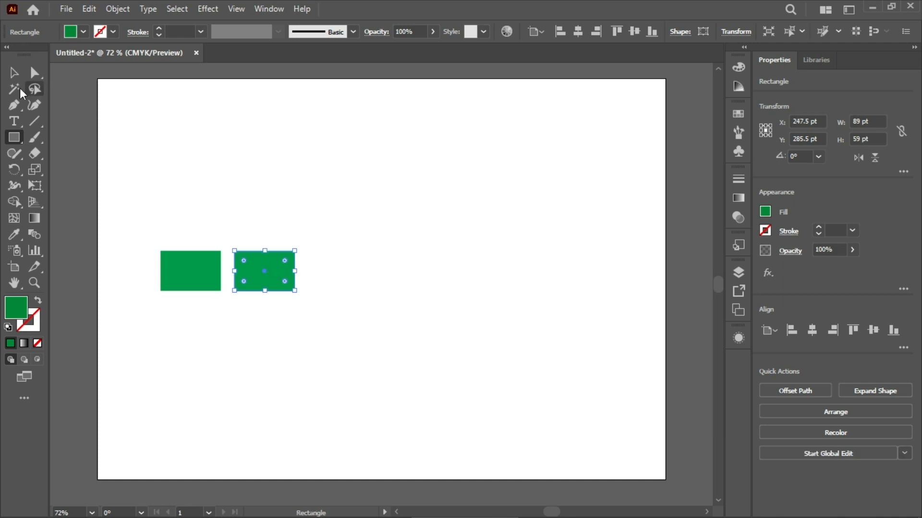
Copy the green rectangles further along the same line to form a row of five, and deselect them
left_click(13, 72)
left_click_drag(271, 278, 411, 273)
left_click_drag(352, 275, 498, 278)
left_click(330, 172)
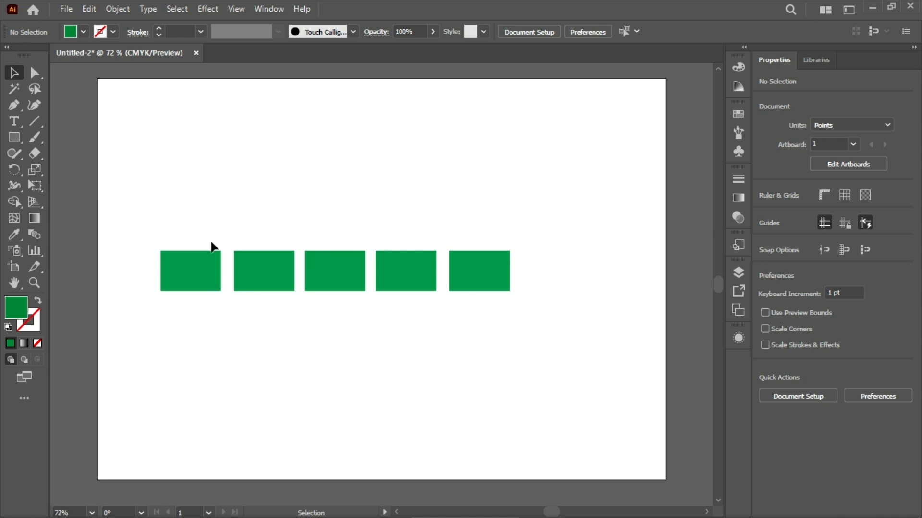
Try Vertical Align Top and Vertical Align Bottom on the selected row of five rectangles, and deselect them
left_click_drag(158, 215, 586, 354)
left_click(533, 38)
left_click(534, 35)
left_click(534, 36)
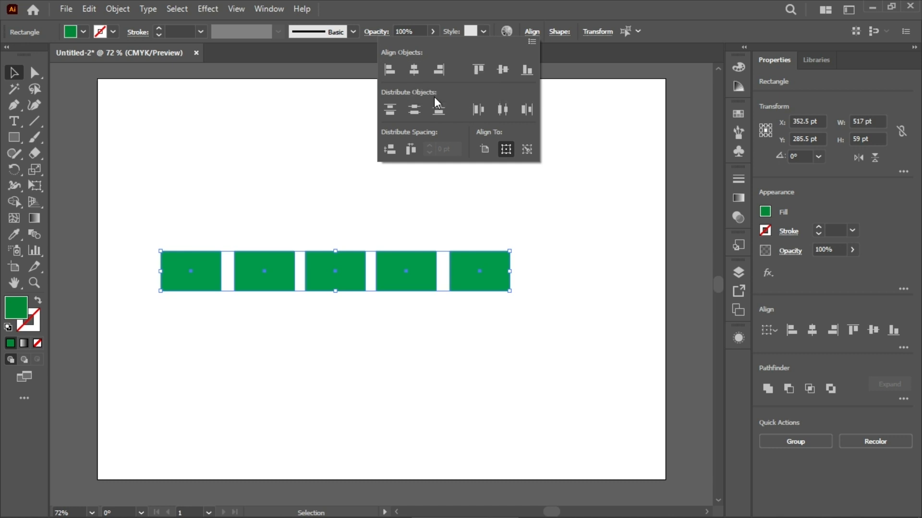
left_click(478, 69)
left_click(528, 71)
left_click(588, 93)
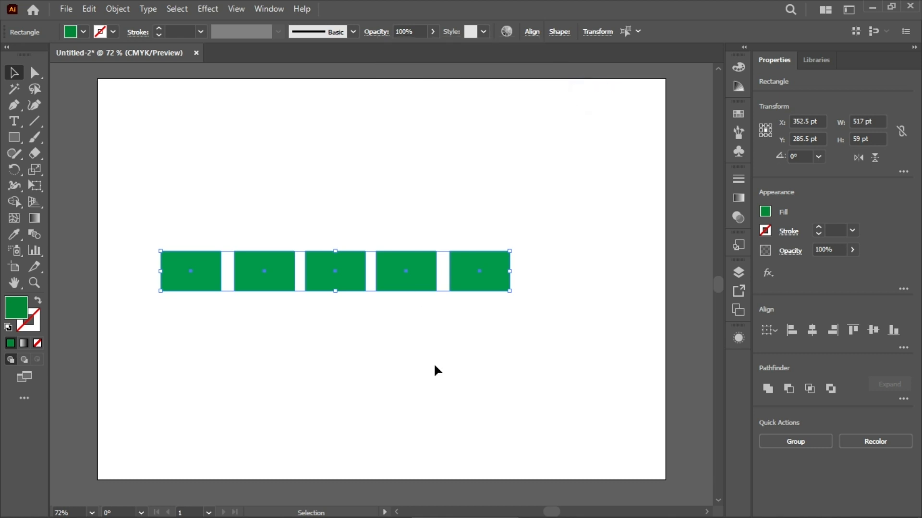
left_click(434, 363)
Stagger the five rectangles vertically so they descend like a staircase from the upper left to the lower right
left_click_drag(188, 283, 188, 229)
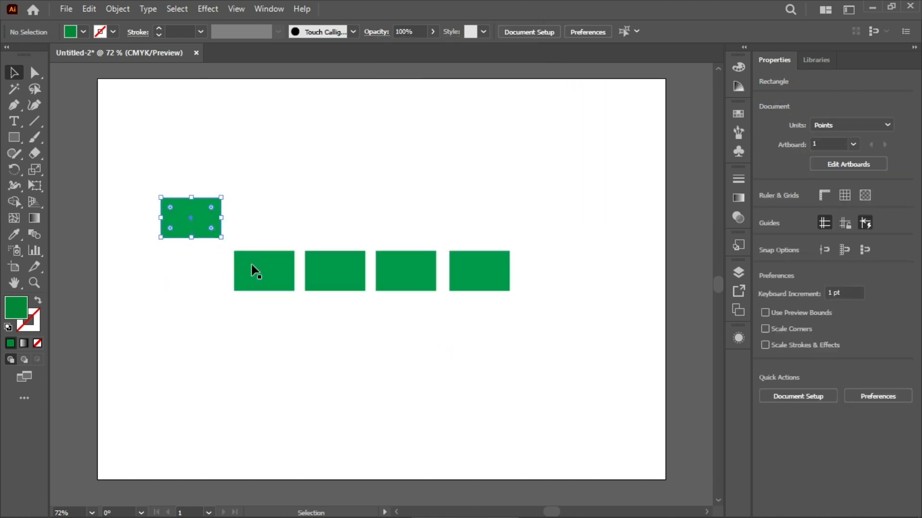
left_click(259, 269)
left_click_drag(274, 269, 277, 249)
left_click_drag(326, 269, 330, 277)
left_click_drag(410, 266, 414, 299)
left_click_drag(491, 269, 480, 332)
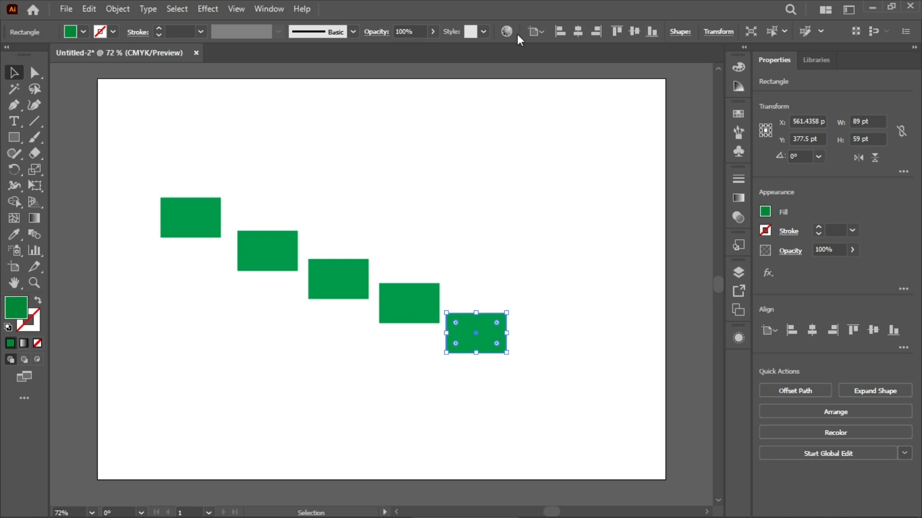
Try Horizontal Align Left on all five staggered rectangles, undo it, and deselect them
left_click_drag(161, 131, 456, 346)
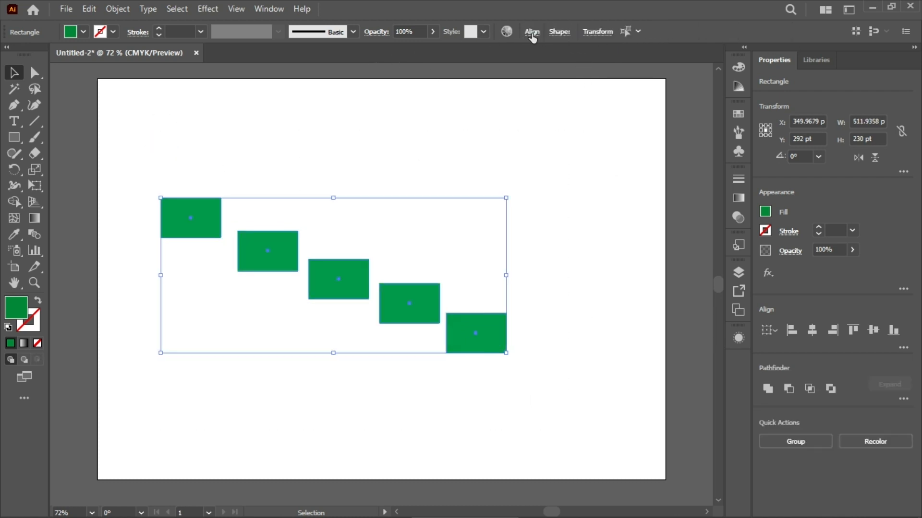
left_click(532, 32)
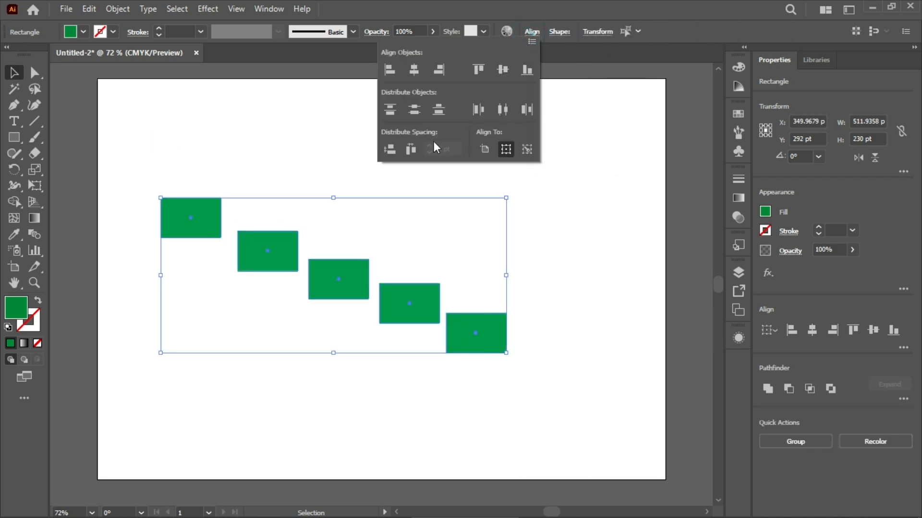
left_click(389, 70)
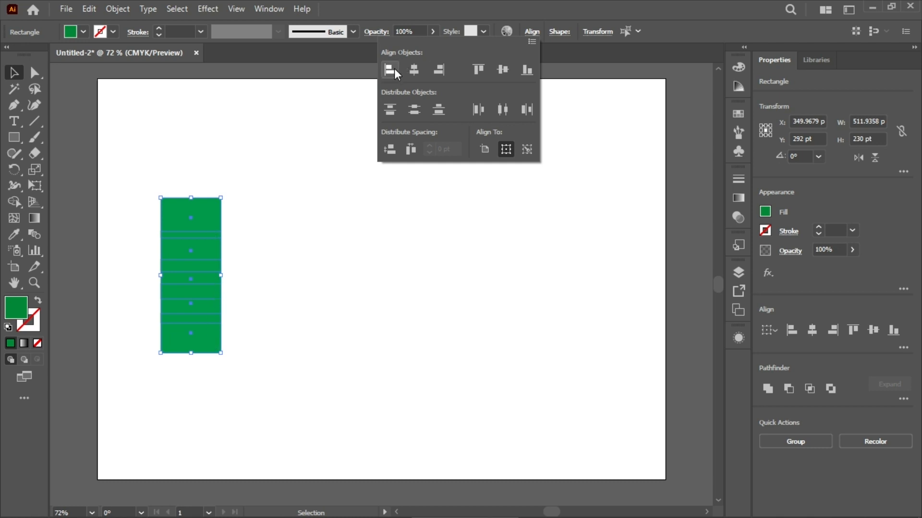
left_click(263, 178)
key("a")
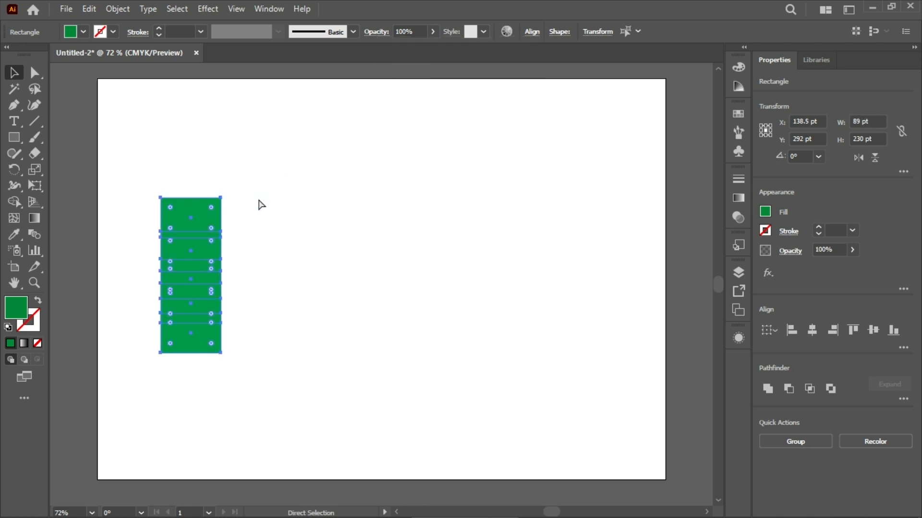
key("ctrl+z")
key("v")
left_click(372, 380)
Spread the five rectangles into a wider and taller diagonal so none overlap in height, and deselect them
left_click_drag(295, 265, 285, 286)
left_click_drag(206, 220, 189, 147)
left_click_drag(246, 264, 247, 181)
left_click_drag(331, 264, 335, 222)
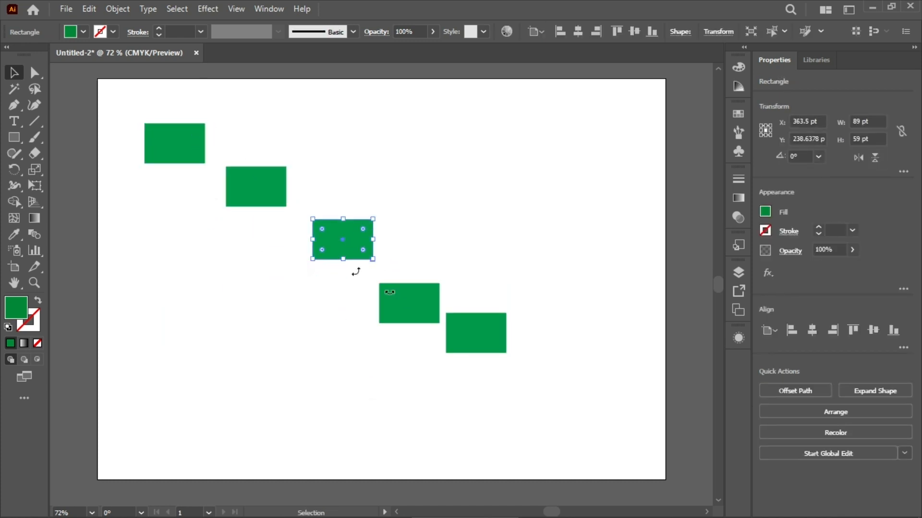
left_click_drag(419, 314, 420, 294)
left_click_drag(471, 324, 489, 324)
left_click_drag(411, 300, 424, 301)
left_click_drag(254, 198, 265, 204)
left_click(630, 210)
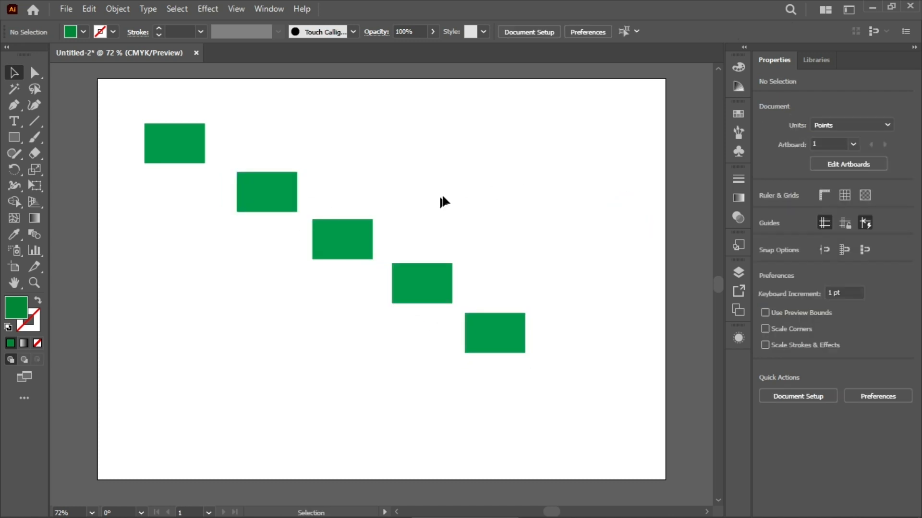
Select the whole diagonal of rectangles, try Horizontal Align Left on it, and undo the alignment
left_click_drag(99, 111, 523, 341)
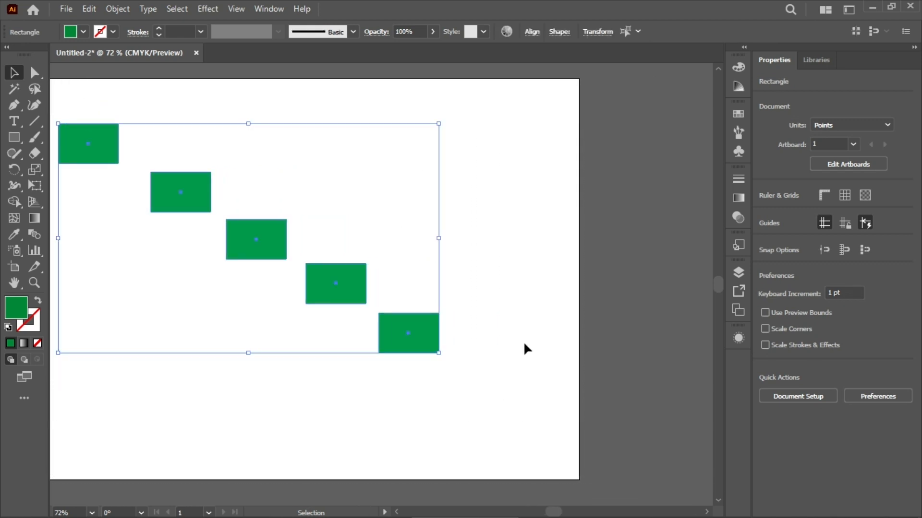
scroll(524, 343, "left", 1)
left_click(533, 33)
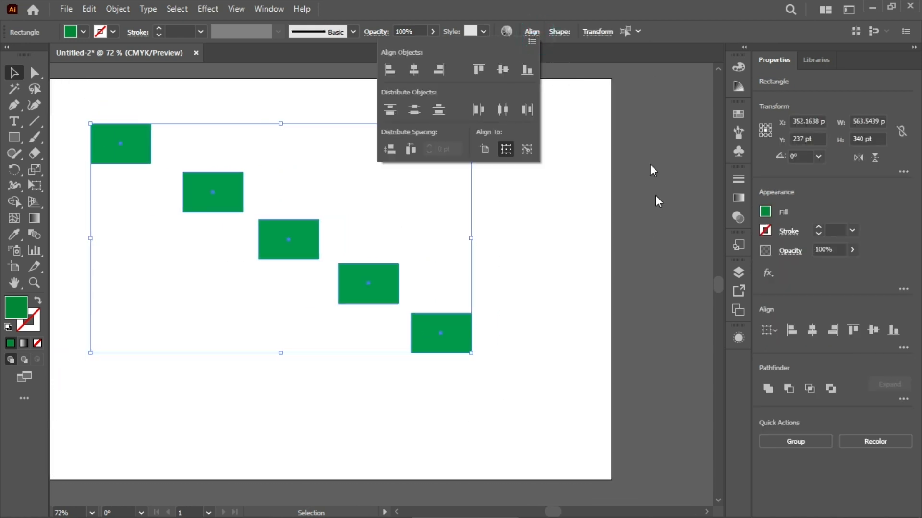
left_click(396, 74)
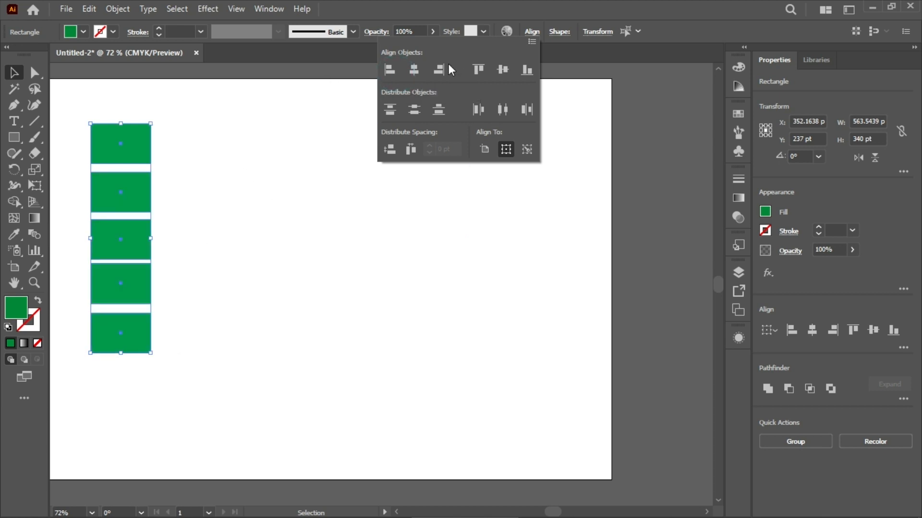
key("ctrl+z")
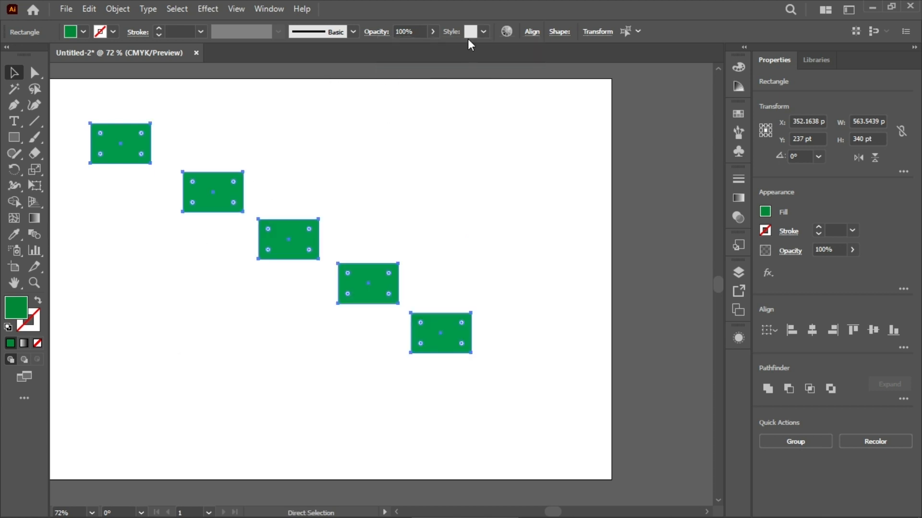
Try Horizontal Align Right and Horizontal Align Center on the five selected rectangles, undoing each alignment
left_click(532, 32)
left_click(440, 68)
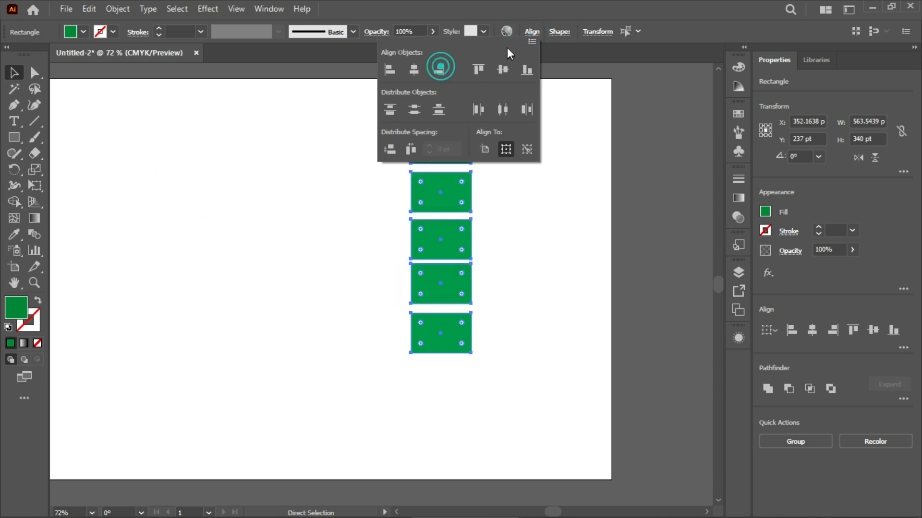
left_click(568, 180)
key("ctrl+z")
left_click(532, 32)
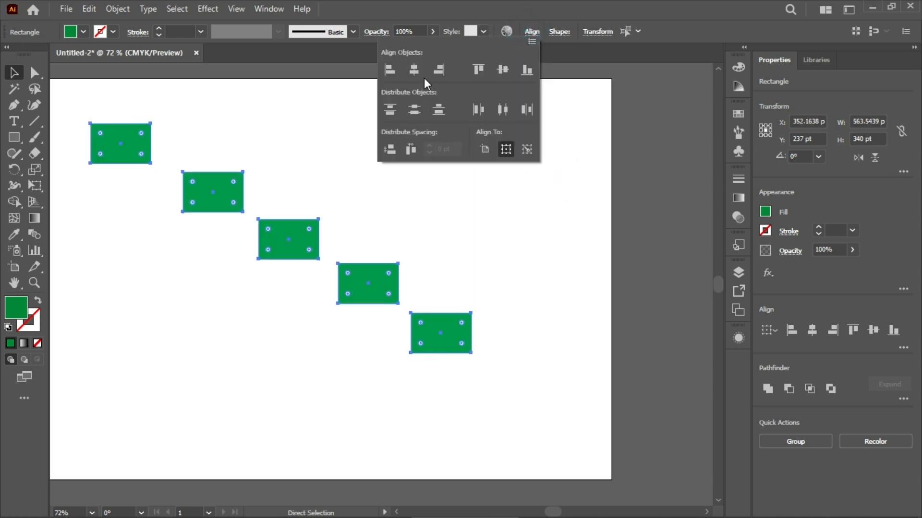
left_click(413, 69)
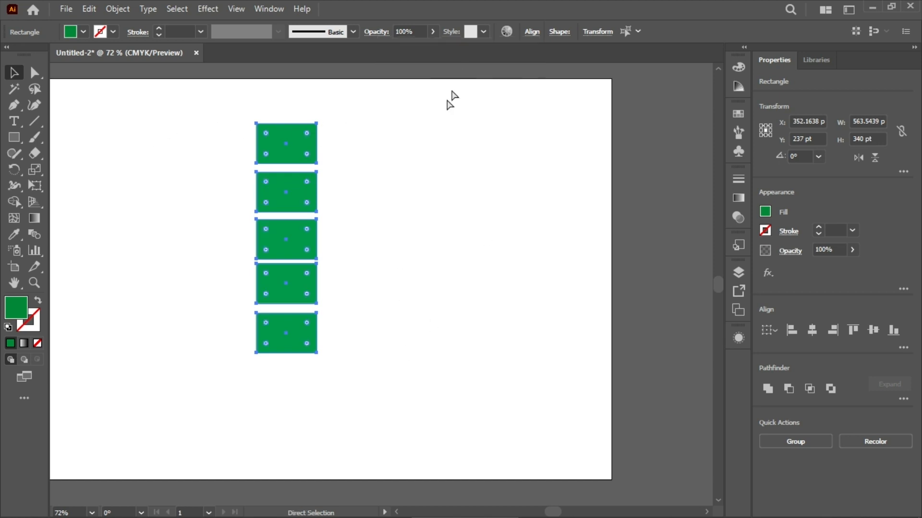
key("ctrl+z")
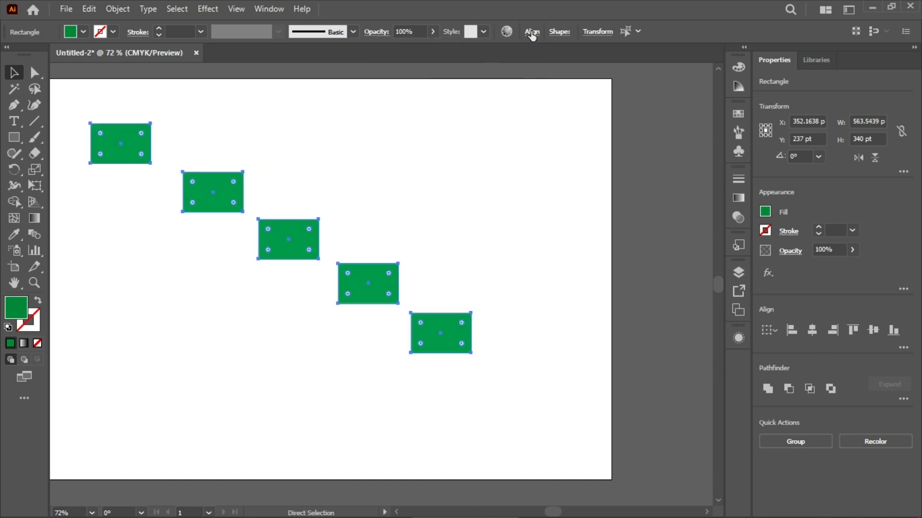
Try Vertical Align Top and Vertical Align Center on the five selected rectangles, undoing each alignment
left_click(531, 33)
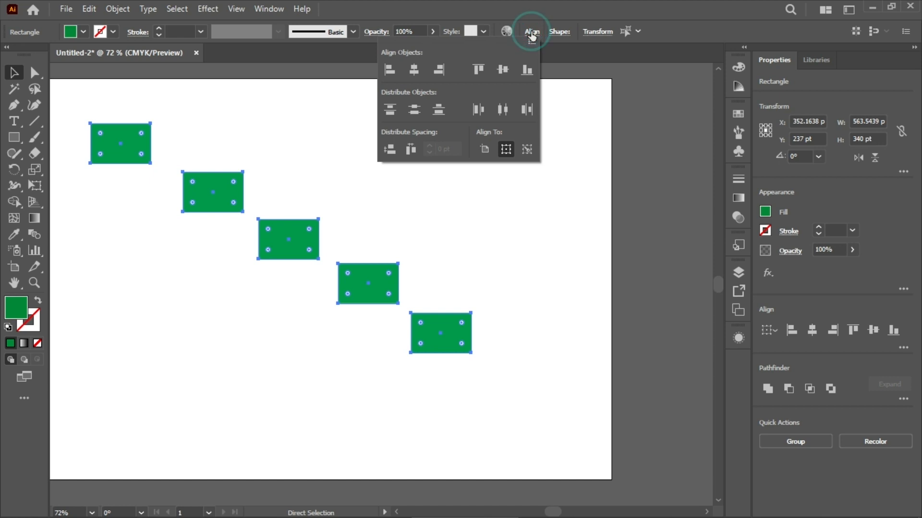
left_click(480, 70)
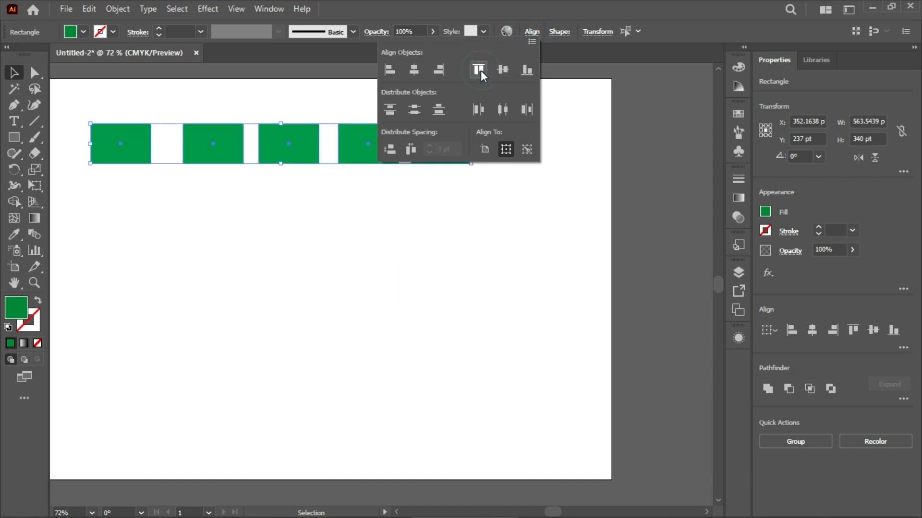
key("ctrl+z")
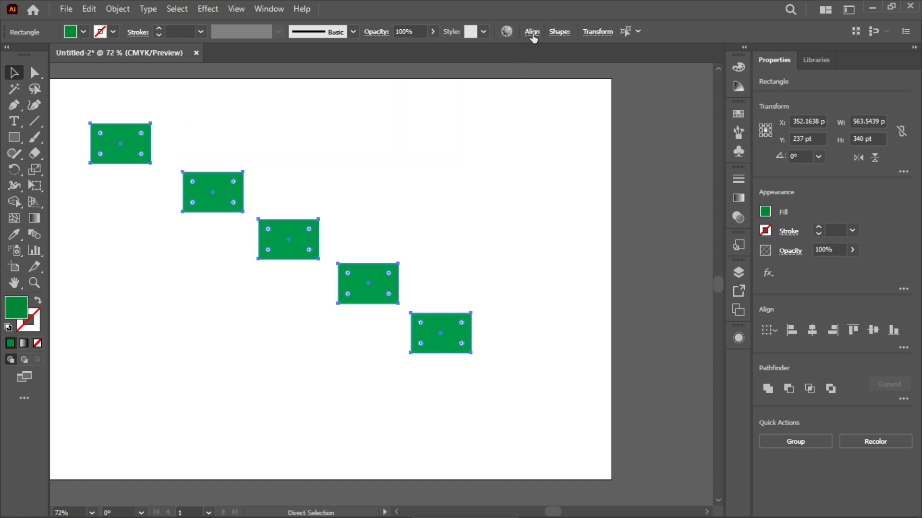
left_click(532, 31)
left_click(508, 70)
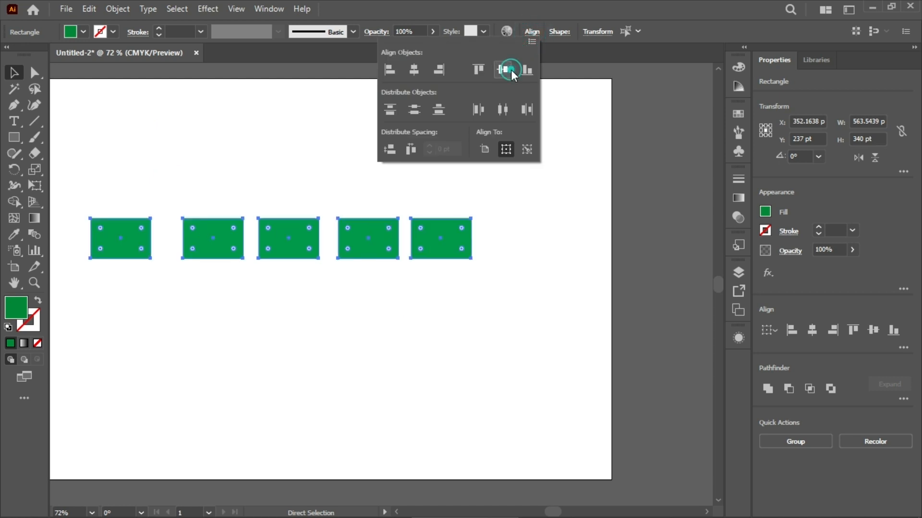
key("ctrl+z")
Try Vertical Align Bottom on the five selected rectangles and undo it
left_click(531, 34)
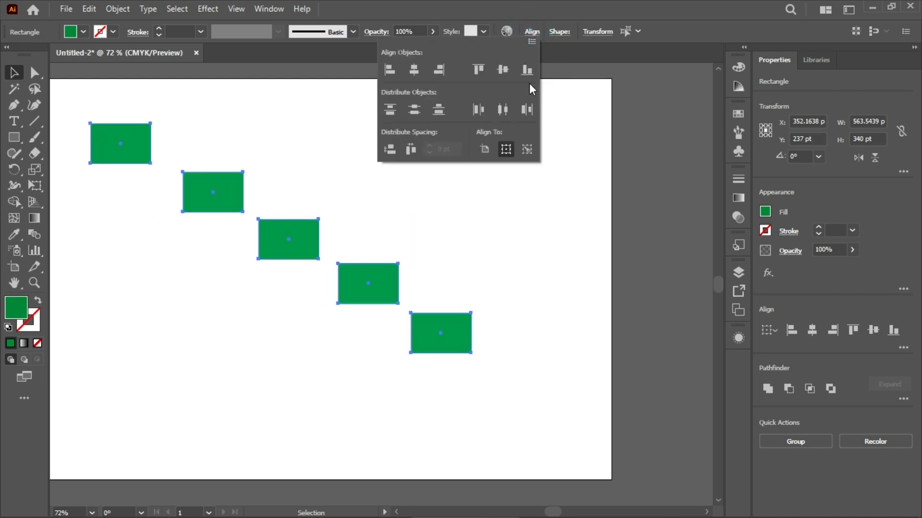
left_click(526, 71)
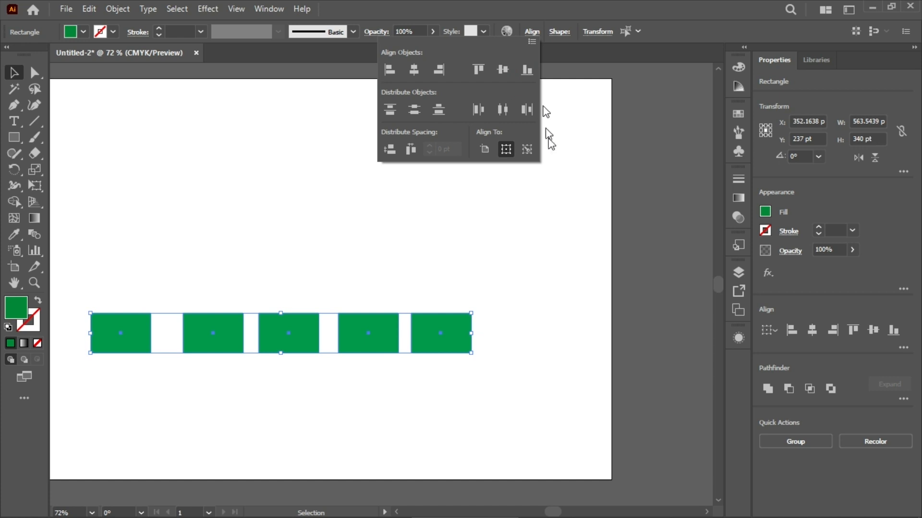
key("ctrl+z")
key("v")
Try Vertical Distribute Top on the five selected rectangles and undo the distribution
left_click(532, 32)
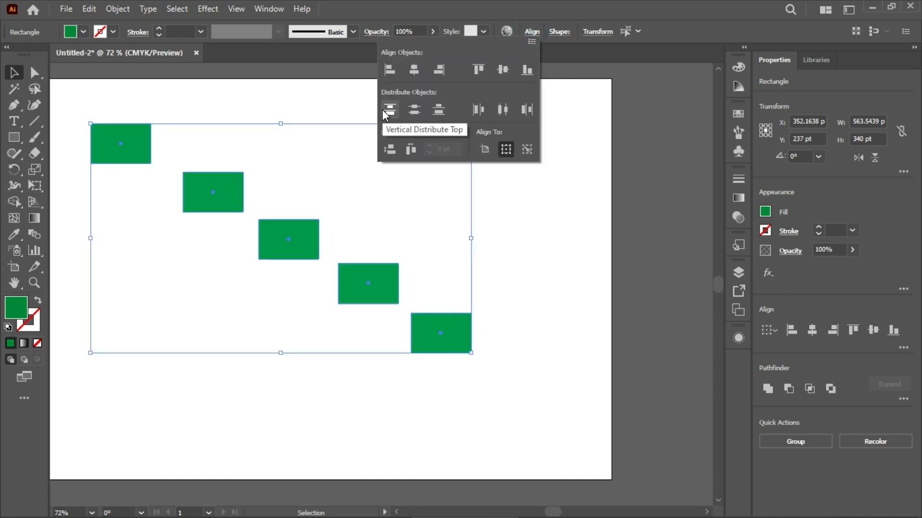
left_click(389, 110)
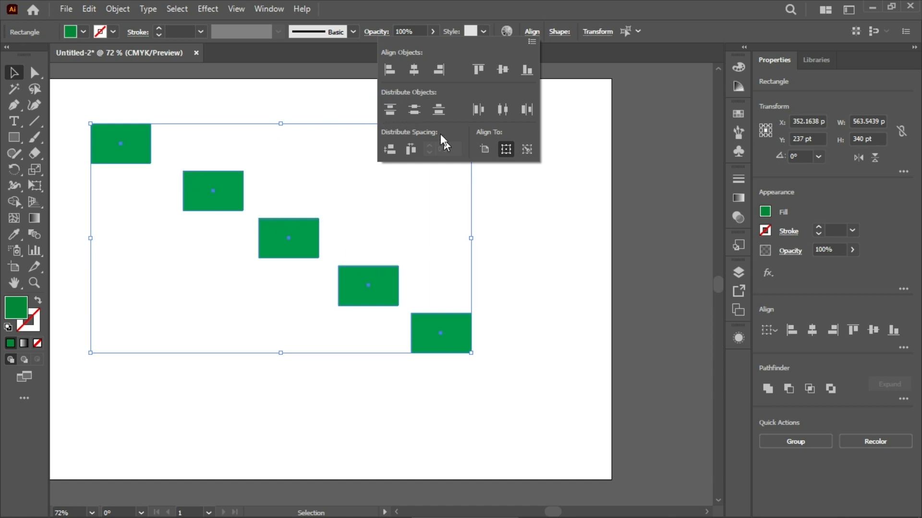
left_click(539, 242)
key("ctrl+z")
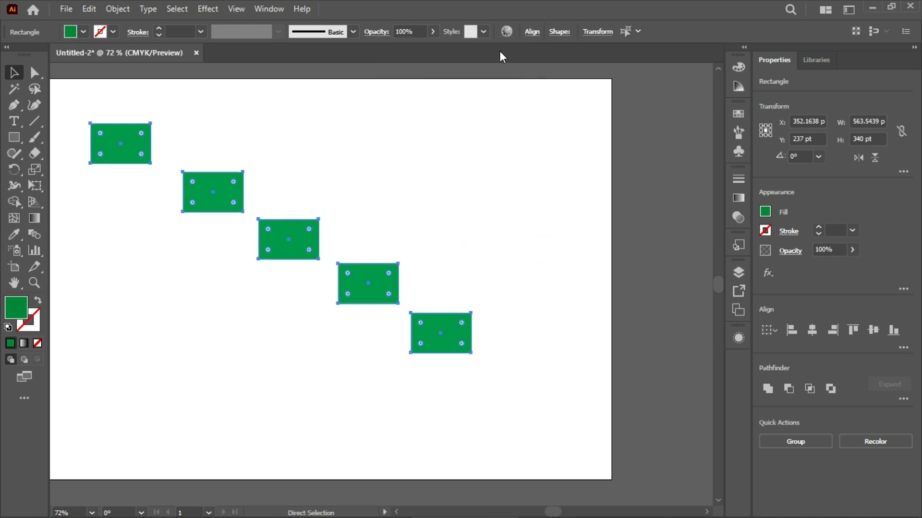
Rearrange the rectangles into a larger diagonal with uneven vertical gaps, placing the last one near the artboard's lower right corner
left_click_drag(441, 326, 502, 367)
left_click(541, 356)
left_click_drag(404, 309, 427, 310)
left_click_drag(261, 208, 261, 210)
left_click_drag(317, 256, 338, 249)
left_click_drag(154, 150, 145, 122)
left_click_drag(475, 351, 500, 368)
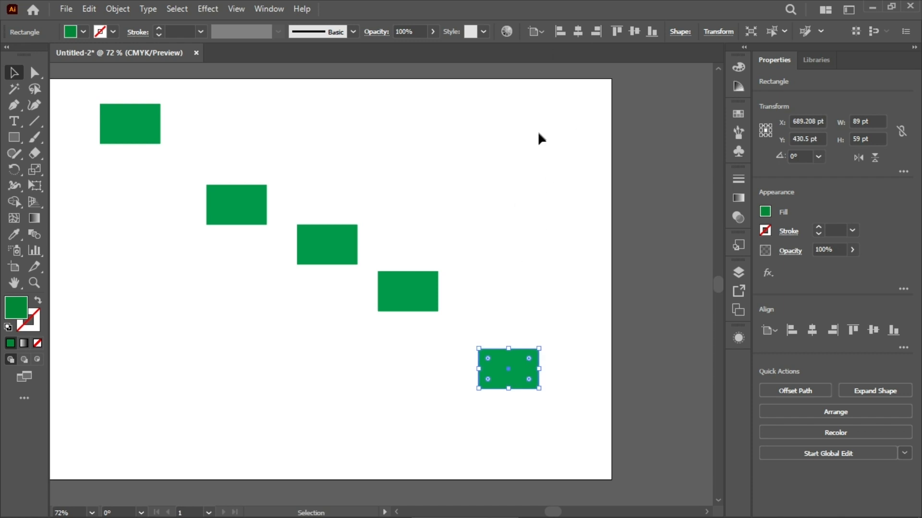
left_click_drag(512, 392, 516, 421)
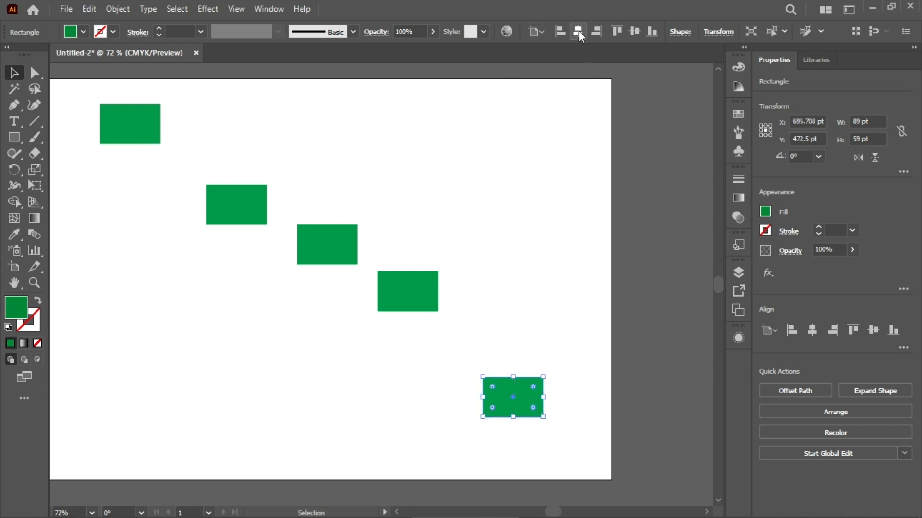
Select all five unevenly spaced rectangles, try Vertical Distribute Center, and undo it
left_click_drag(72, 86, 593, 413)
left_click(532, 31)
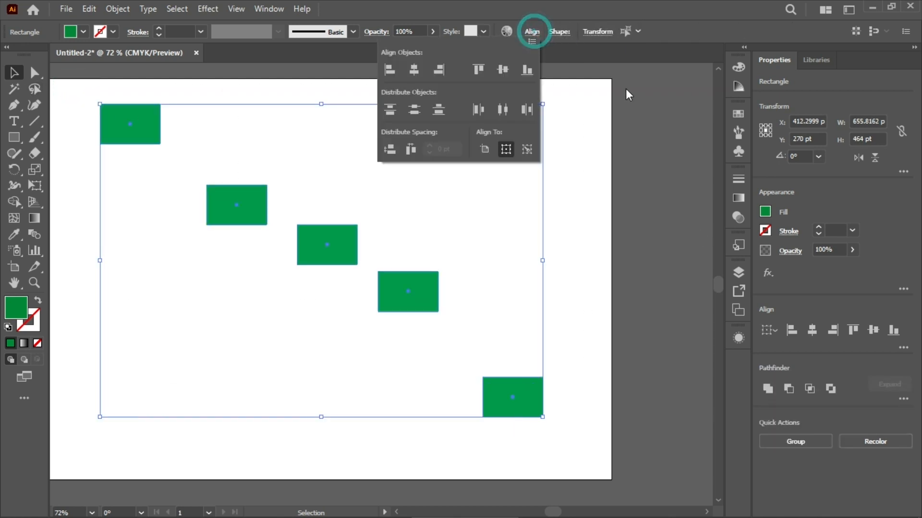
left_click(412, 114)
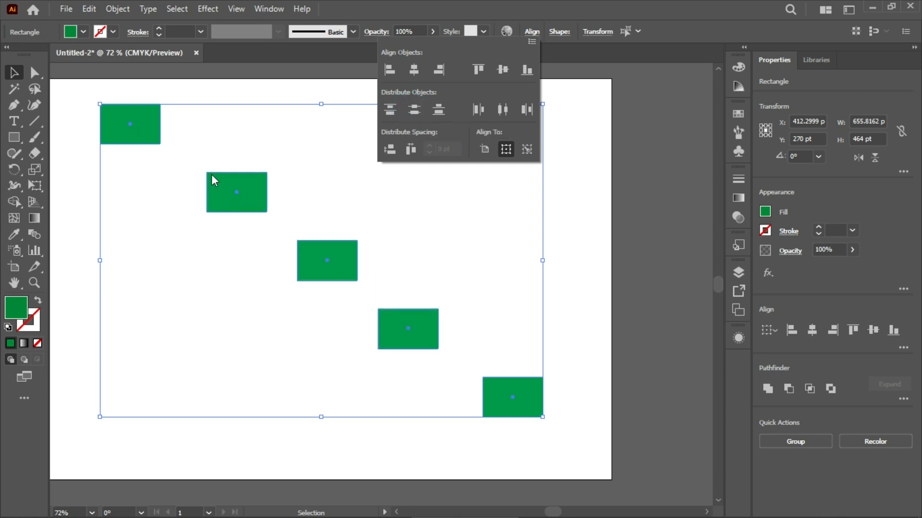
key("ctrl+z")
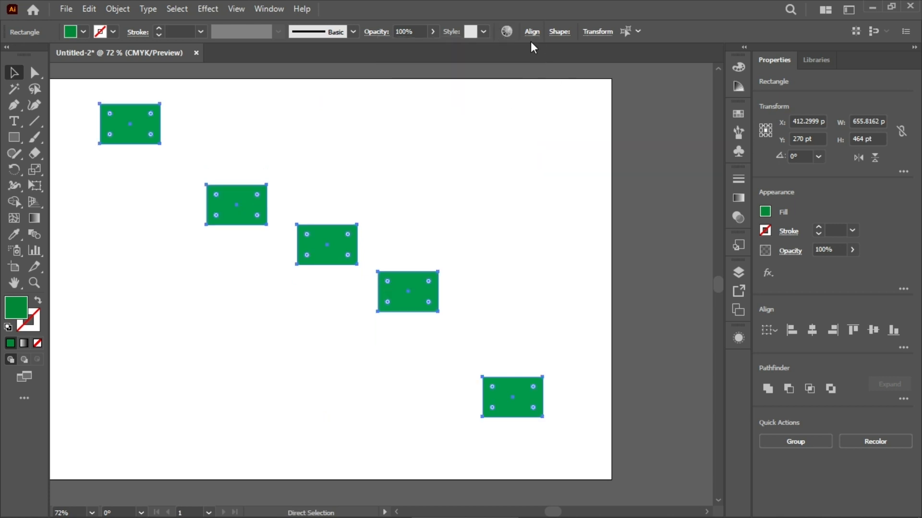
Apply Vertical Distribute Bottom to the five selected rectangles
left_click(531, 33)
key("v")
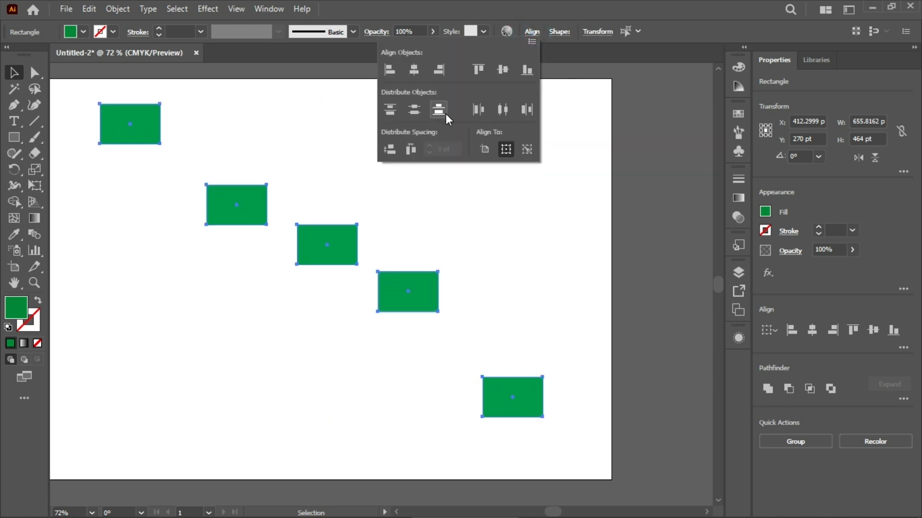
left_click(445, 114)
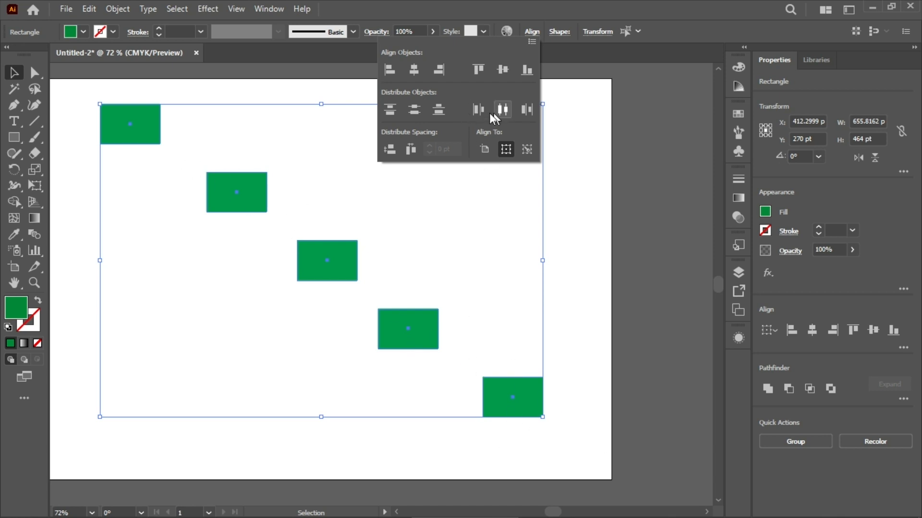
Undo the Vertical Distribute Bottom, and try Horizontal Distribute Left on the five rectangles before undoing it as well
key("ctrl+z")
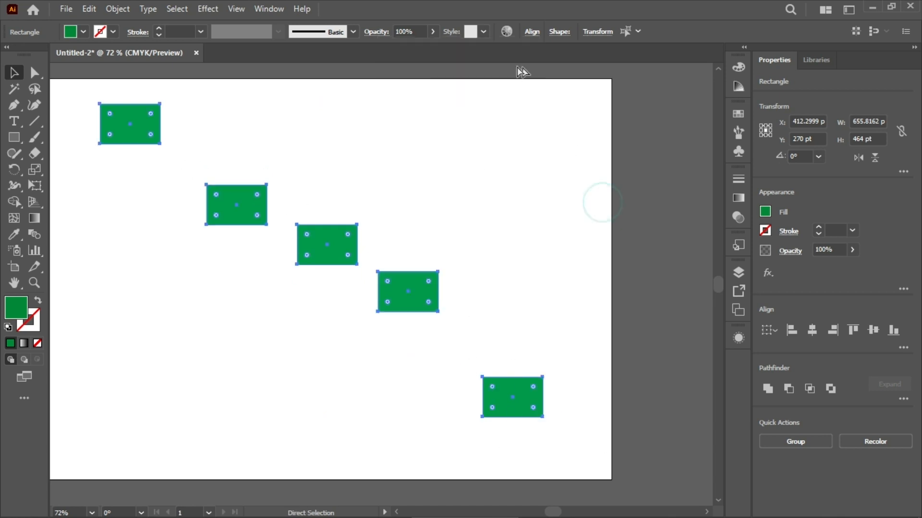
left_click(534, 31)
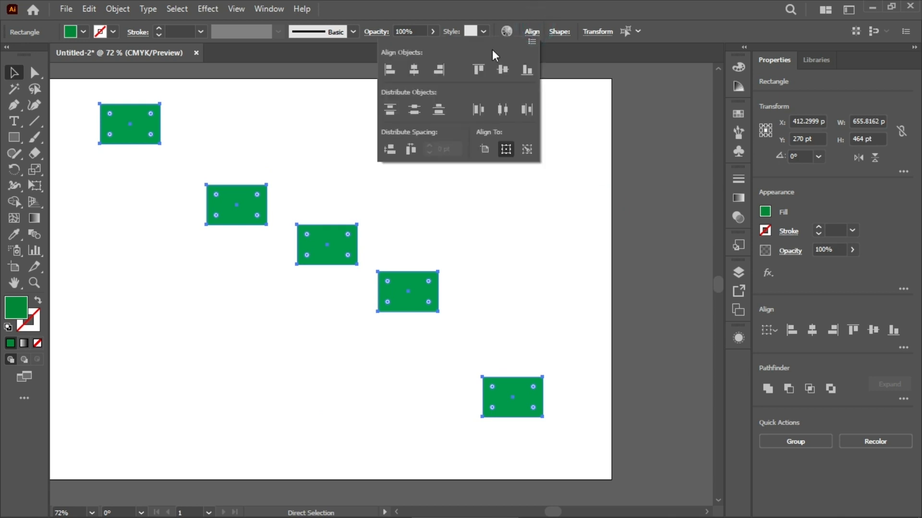
left_click(482, 112)
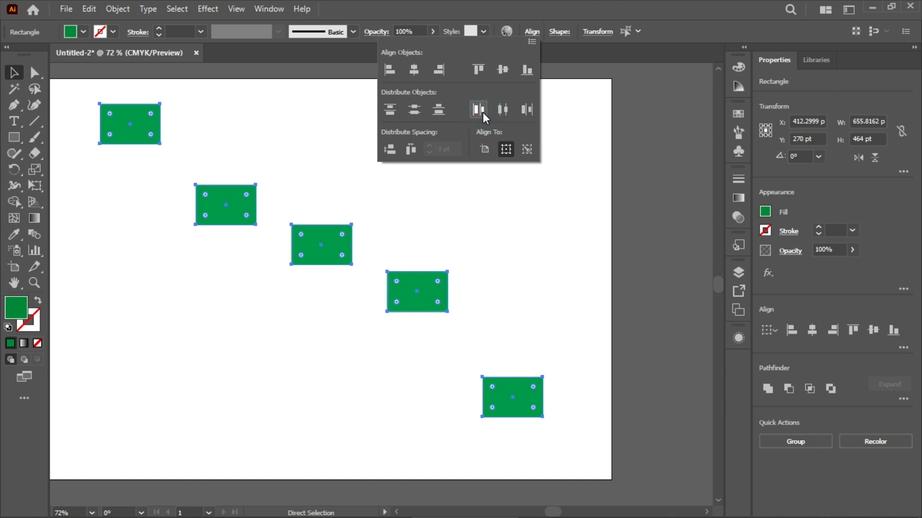
key("v")
left_click(558, 213)
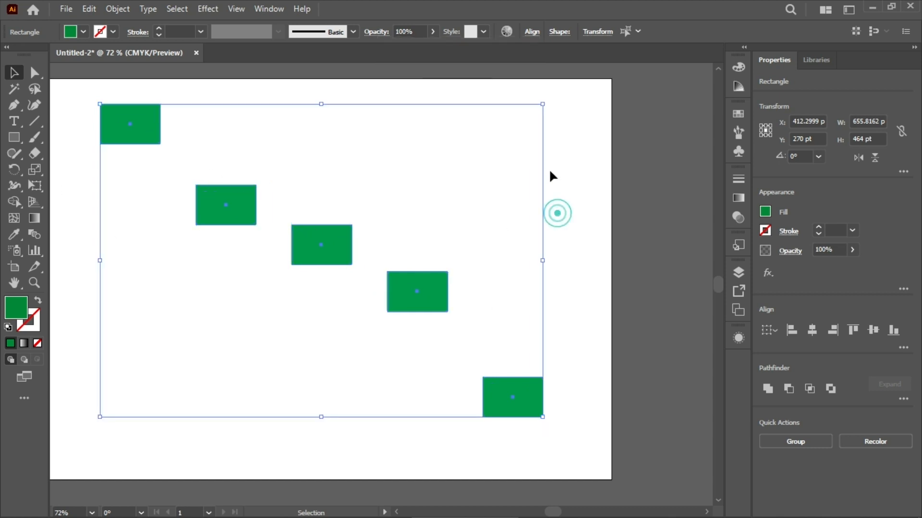
key("ctrl+z")
Try Horizontal Distribute Center on the five selected rectangles and undo the distribution
left_click(535, 34)
left_click(505, 109)
left_click(556, 186)
key("ctrl+z")
Try Horizontal Distribute Right on the five selected rectangles and undo the distribution
left_click(533, 32)
key("v")
left_click(527, 109)
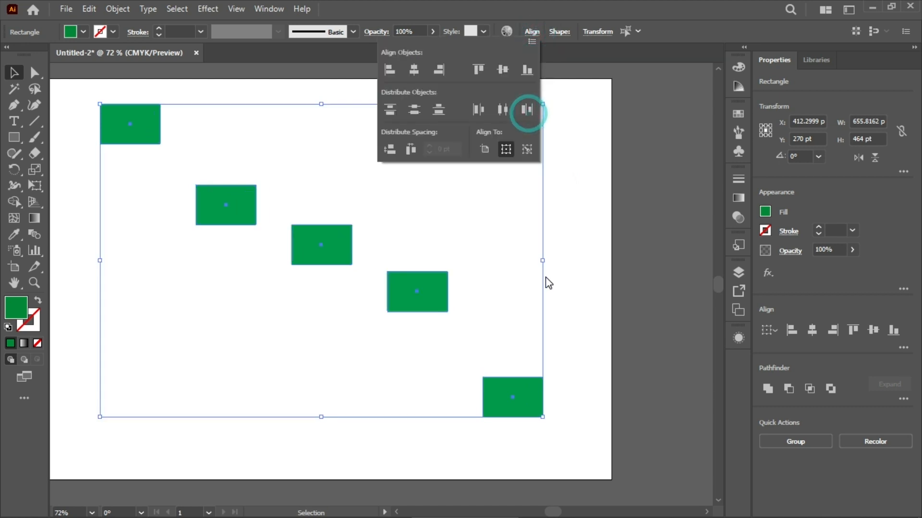
left_click(596, 262)
key("ctrl+z")
Try Vertical and Horizontal Distribute Space on the five rectangles, undo both, and deselect everything
left_click(538, 31)
key("v")
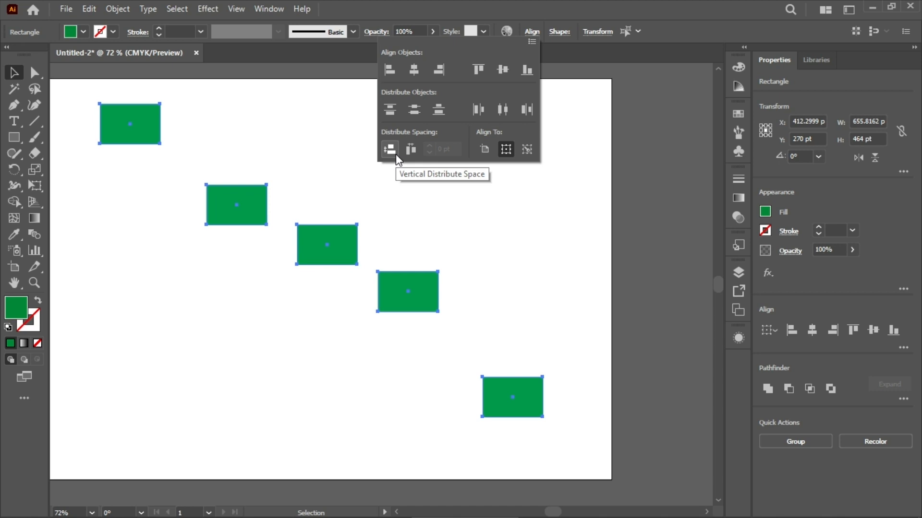
left_click(395, 154)
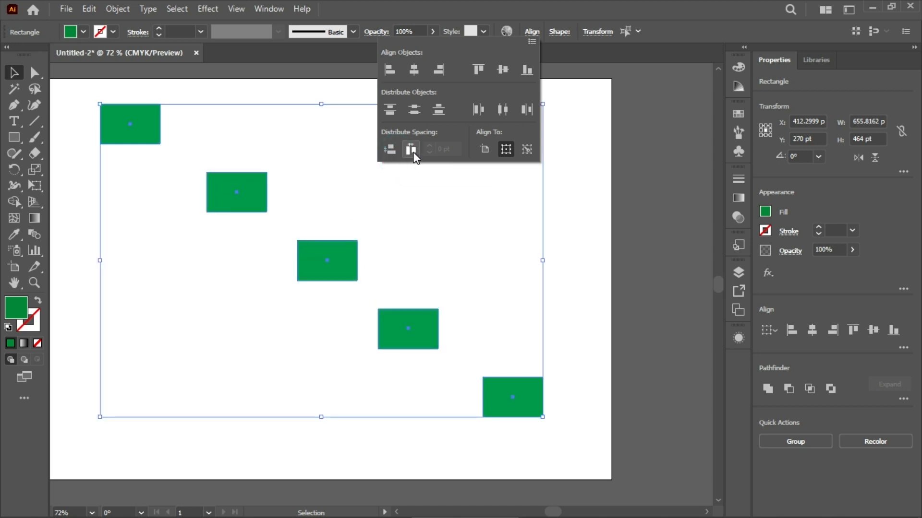
left_click(412, 151)
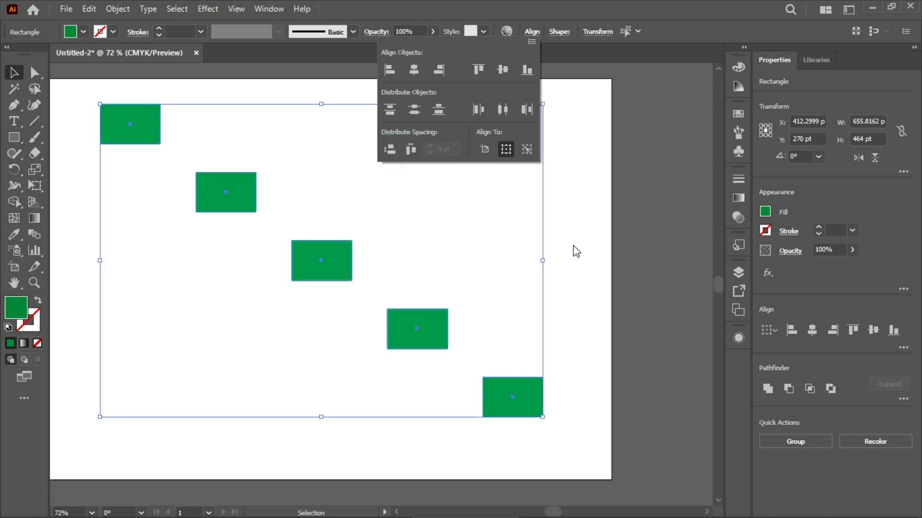
key("ctrl+z")
key("ctrl+z")
left_click(648, 147)
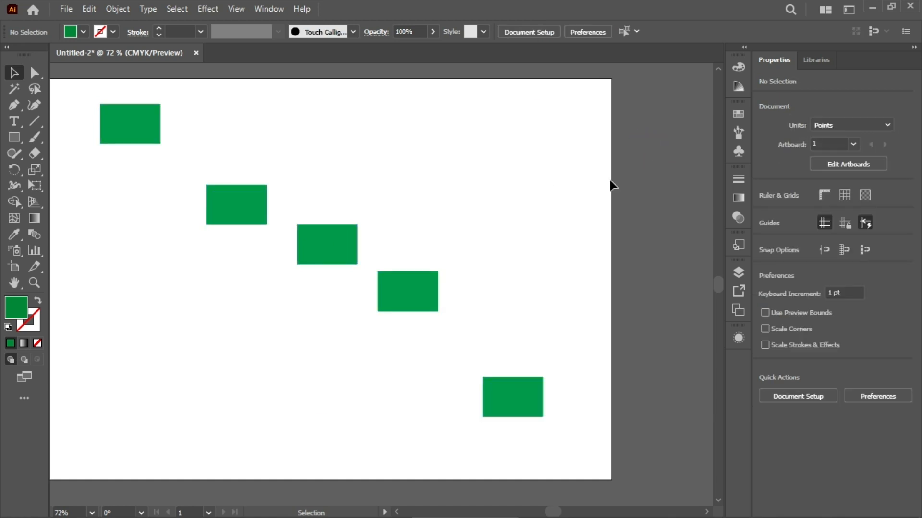